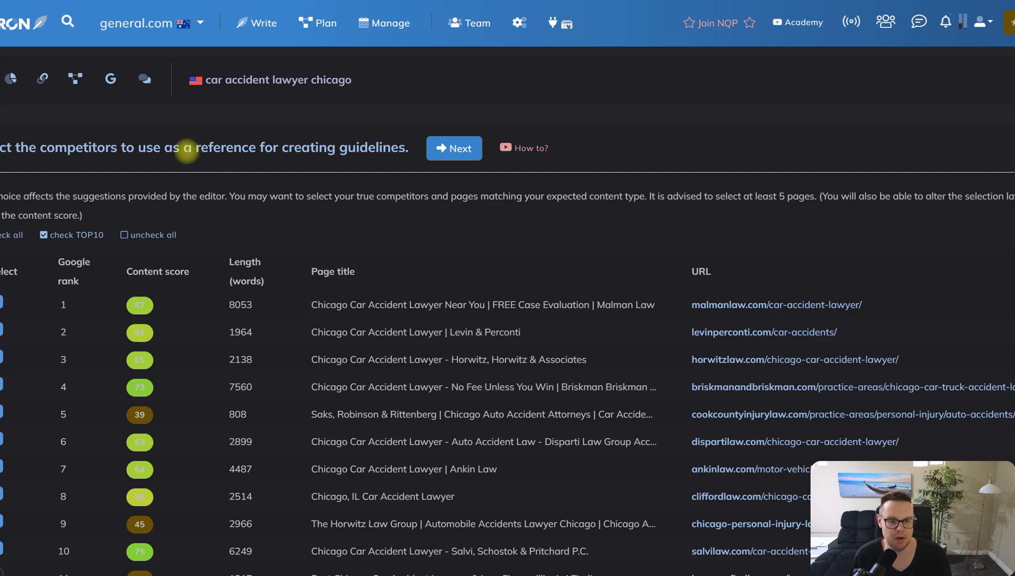
- Check the target keyword and scroll through the top-10 competitor list
{"action": "left_click_drag", "start_coordinate": [204, 80], "coordinate": [387, 87]}
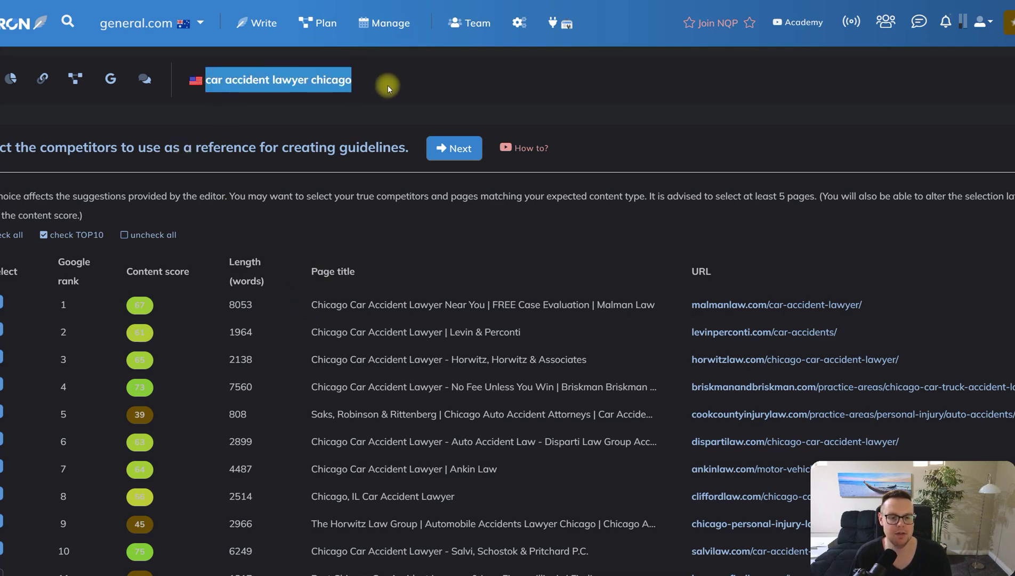
{"action": "left_click", "coordinate": [388, 85]}
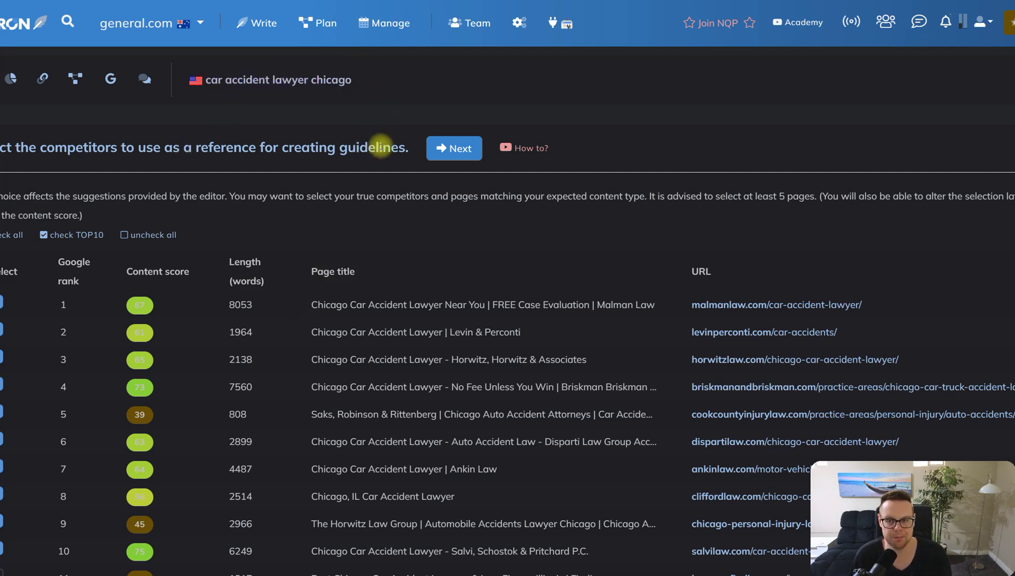
{"action": "scroll", "coordinate": [947, 191], "scroll_direction": "down", "scroll_amount": 2}
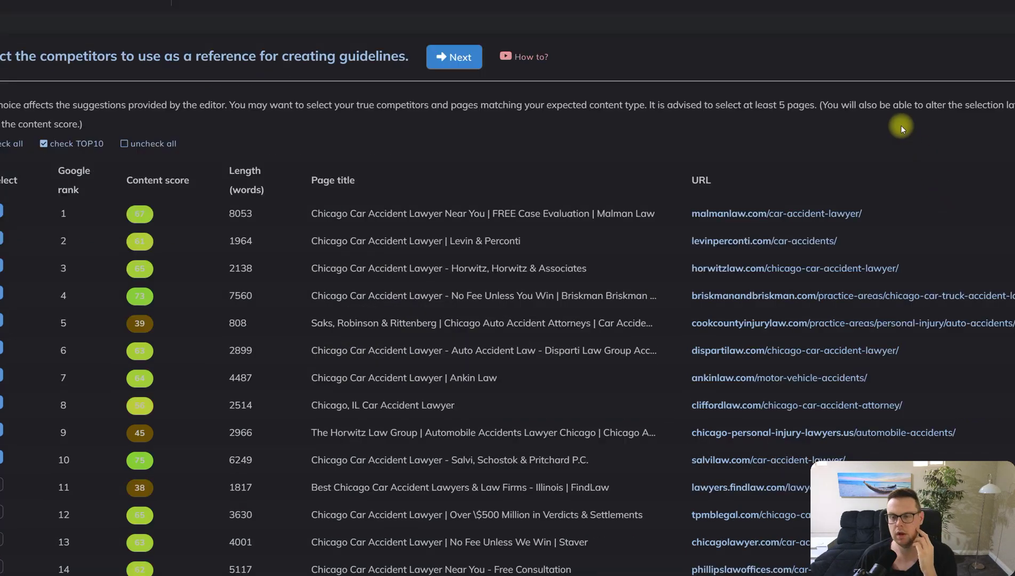
{"action": "scroll", "coordinate": [886, 126], "scroll_direction": "down", "scroll_amount": 3}
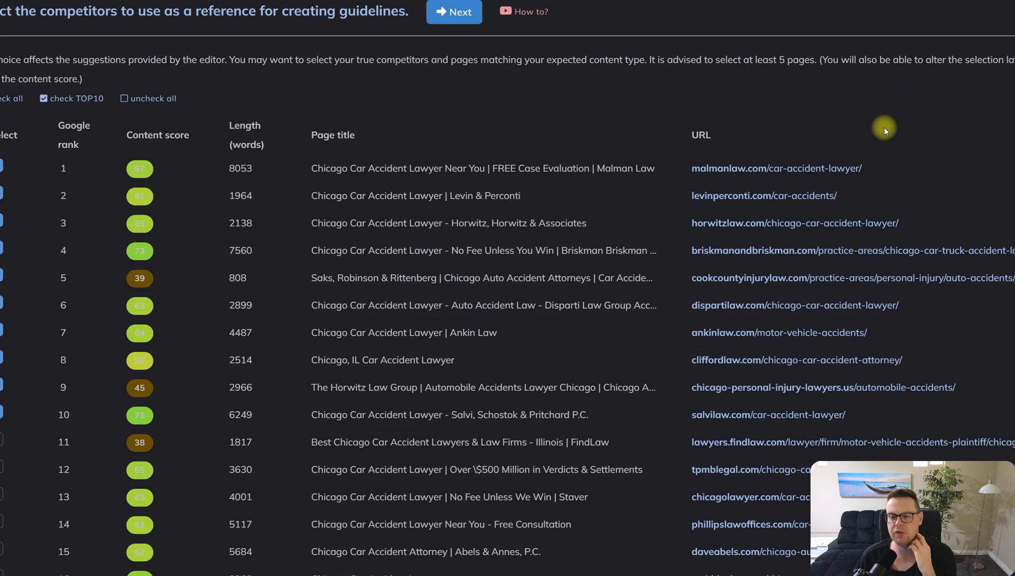
{"action": "scroll", "coordinate": [947, 119], "scroll_direction": "down", "scroll_amount": 1}
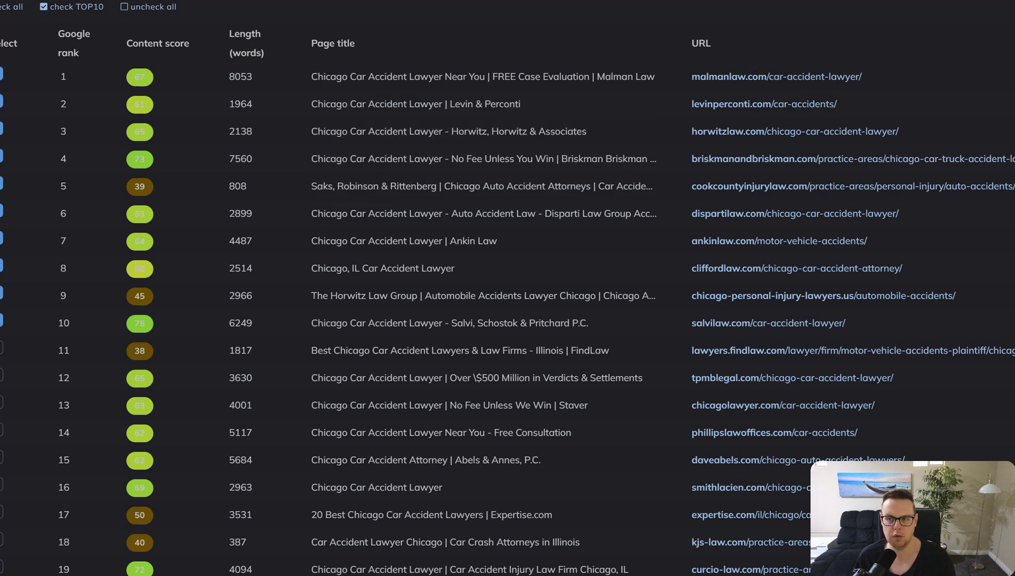
- Zoom the competitor list and compare word counts of ranks 1, 4 and 10 (8053, 7560, 6249)
{"action": "key", "text": "alt+f"}
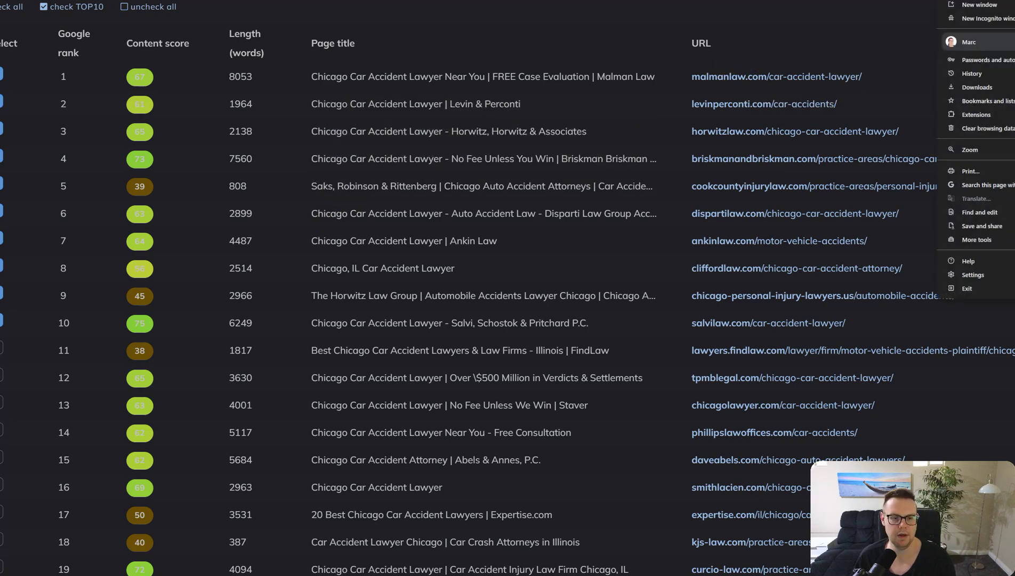
{"action": "key", "text": "ctrl+plus"}
{"action": "key", "text": "ctrl+plus"}
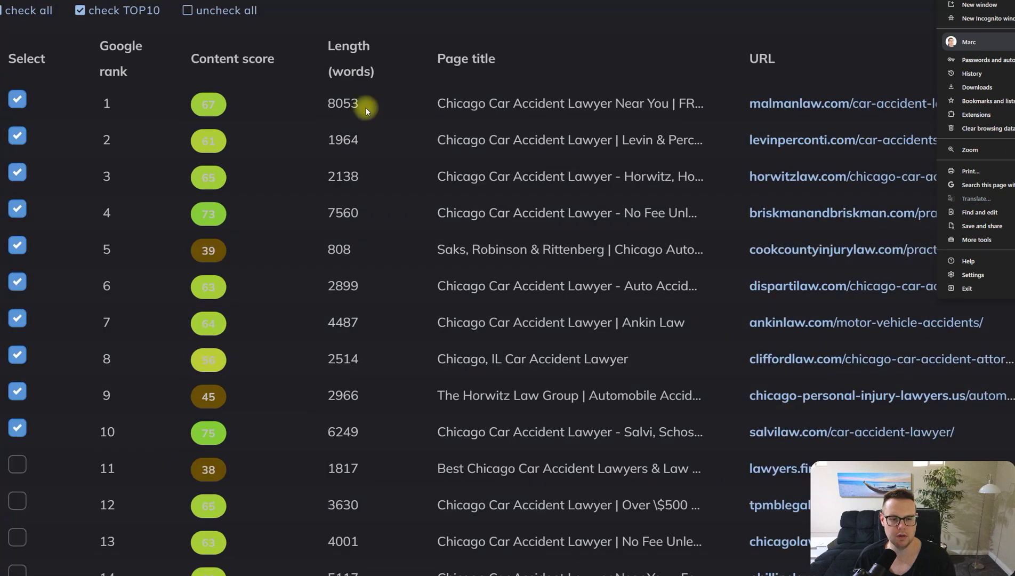
{"action": "left_click", "coordinate": [328, 103]}
{"action": "left_click_drag", "start_coordinate": [328, 103], "coordinate": [364, 106]}
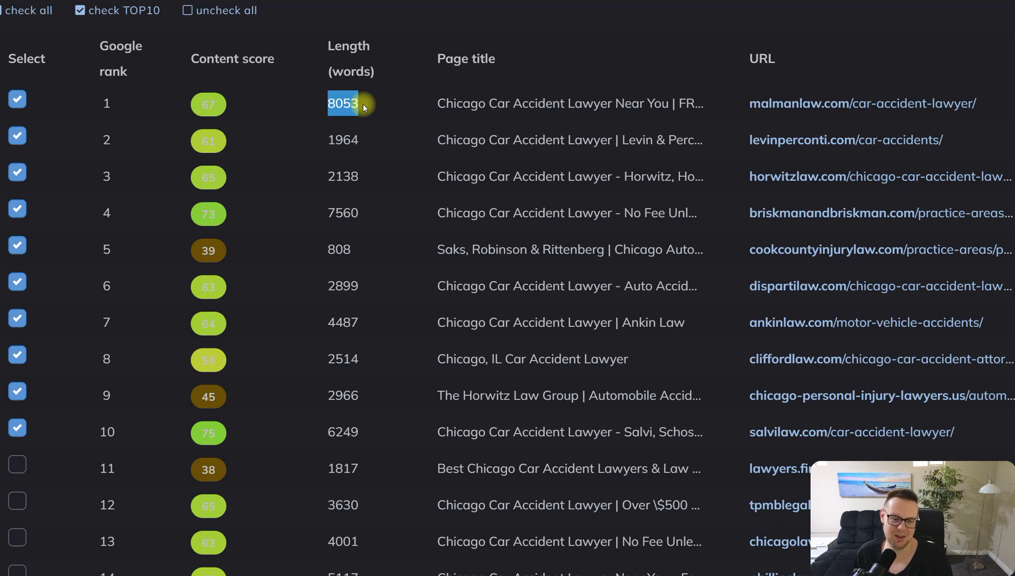
{"action": "double_click", "coordinate": [326, 216]}
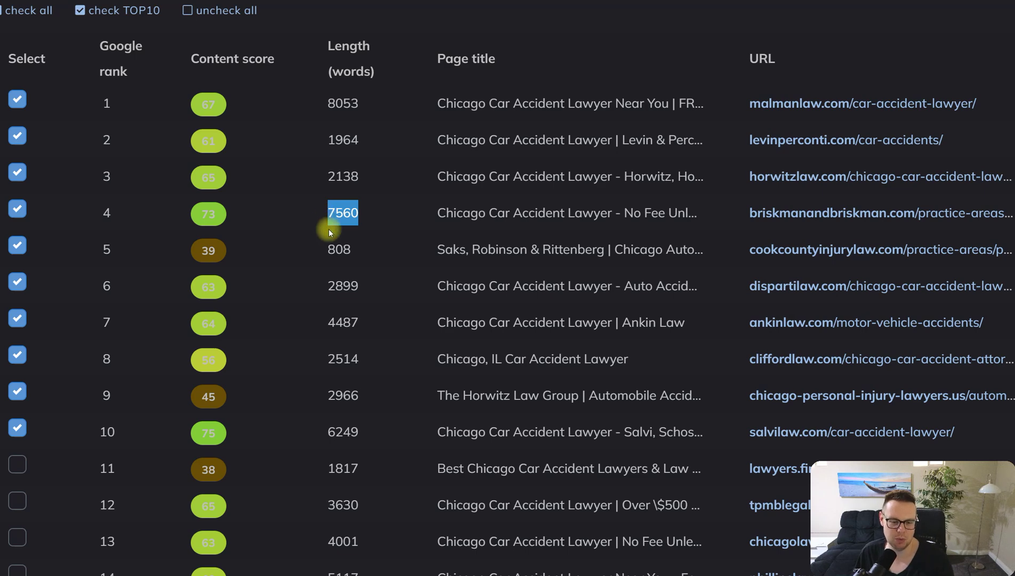
{"action": "double_click", "coordinate": [343, 433]}
{"action": "left_click", "coordinate": [381, 442]}
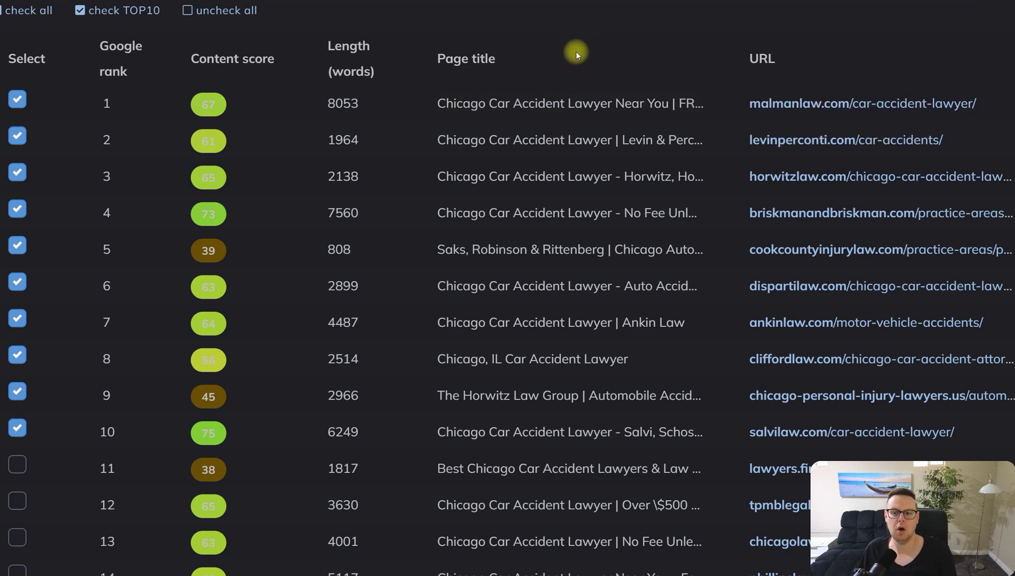
{"action": "key", "text": "ctrl+minus"}
{"action": "key", "text": "ctrl+minus"}
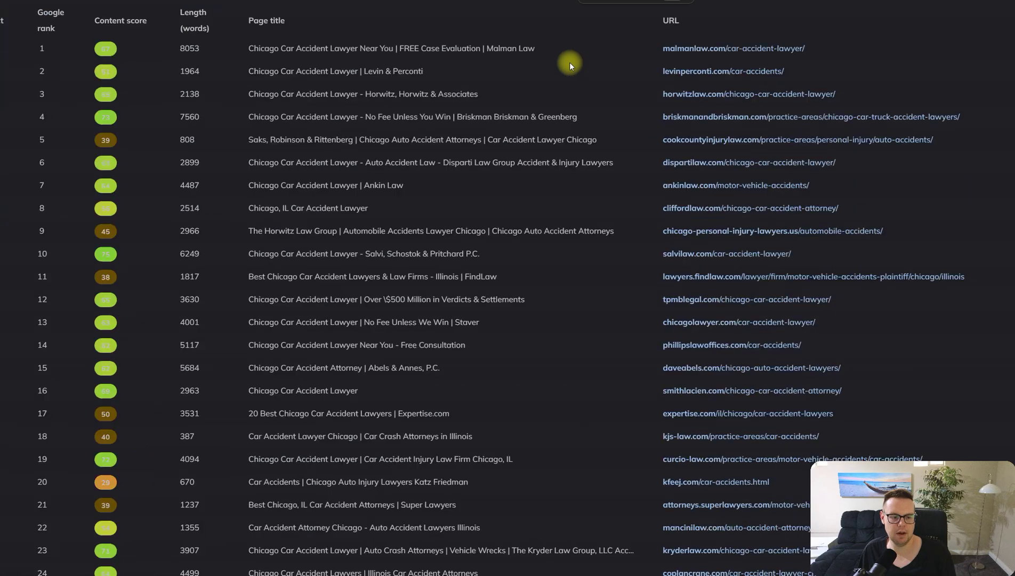
{"action": "key", "text": "ctrl+plus"}
{"action": "key", "text": "ctrl+plus"}
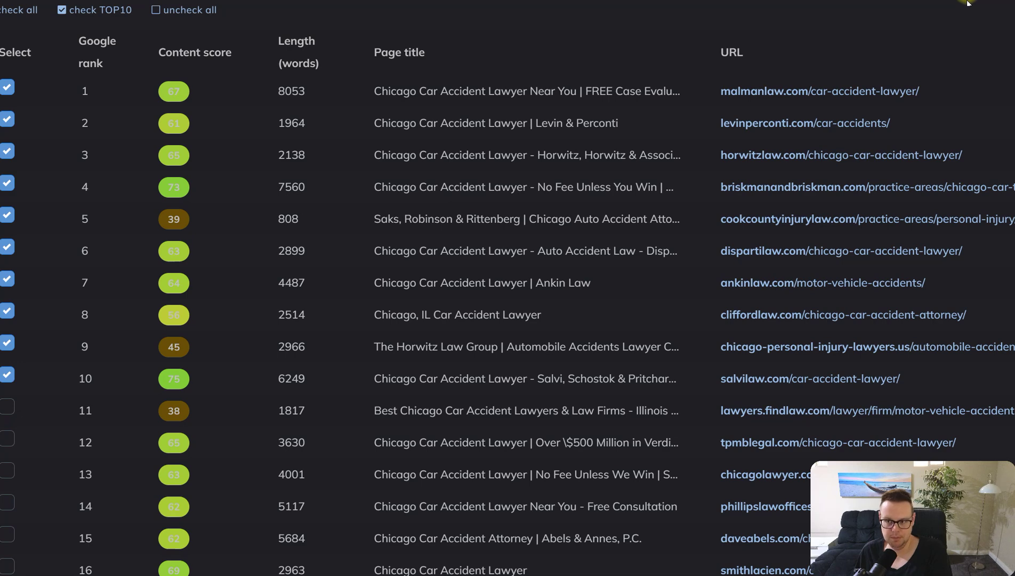
{"action": "scroll", "coordinate": [436, 132], "scroll_direction": "up", "scroll_amount": 3}
- Confirm the chosen competitors and move on to the Competitors - parameters table
{"action": "left_click", "coordinate": [538, 91]}
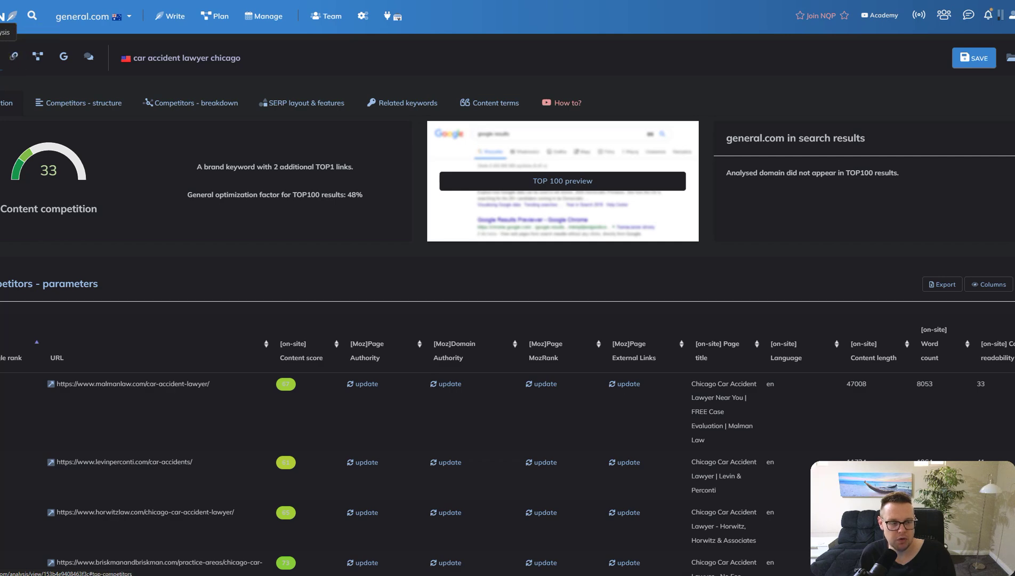
{"action": "scroll", "coordinate": [84, 176], "scroll_direction": "down", "scroll_amount": 15}
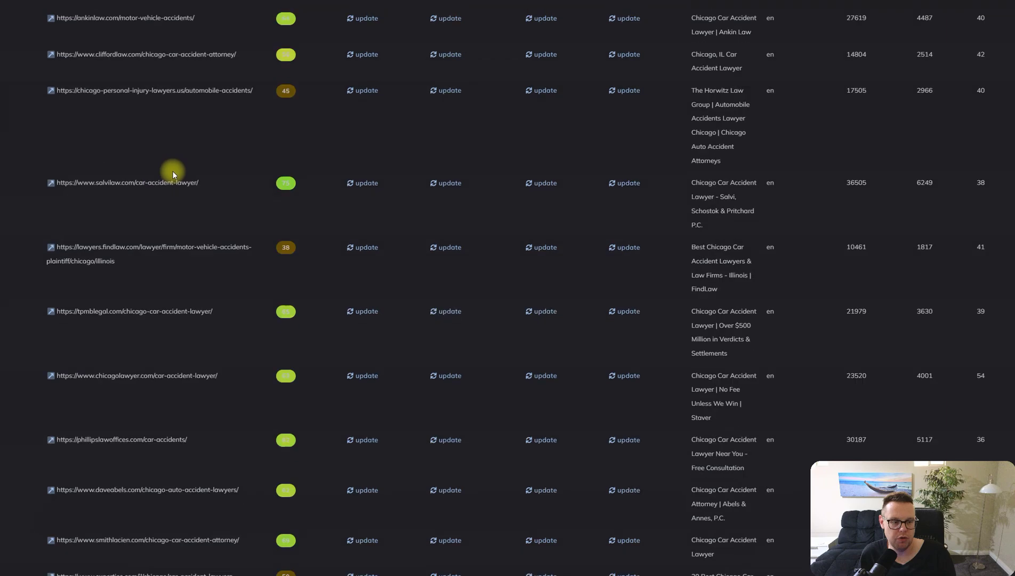
{"action": "scroll", "coordinate": [172, 172], "scroll_direction": "down", "scroll_amount": 10}
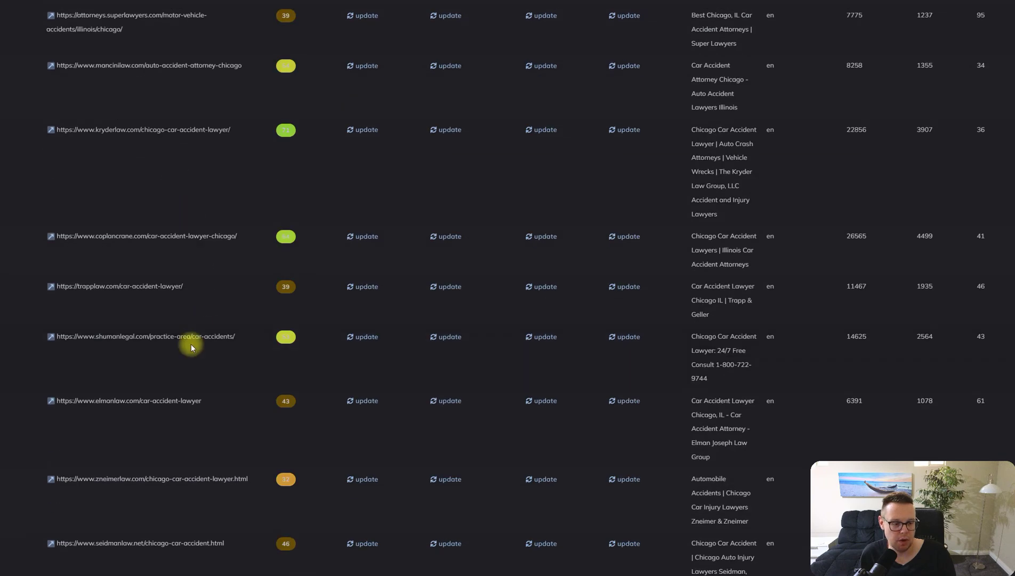
{"action": "left_click", "coordinate": [286, 238]}
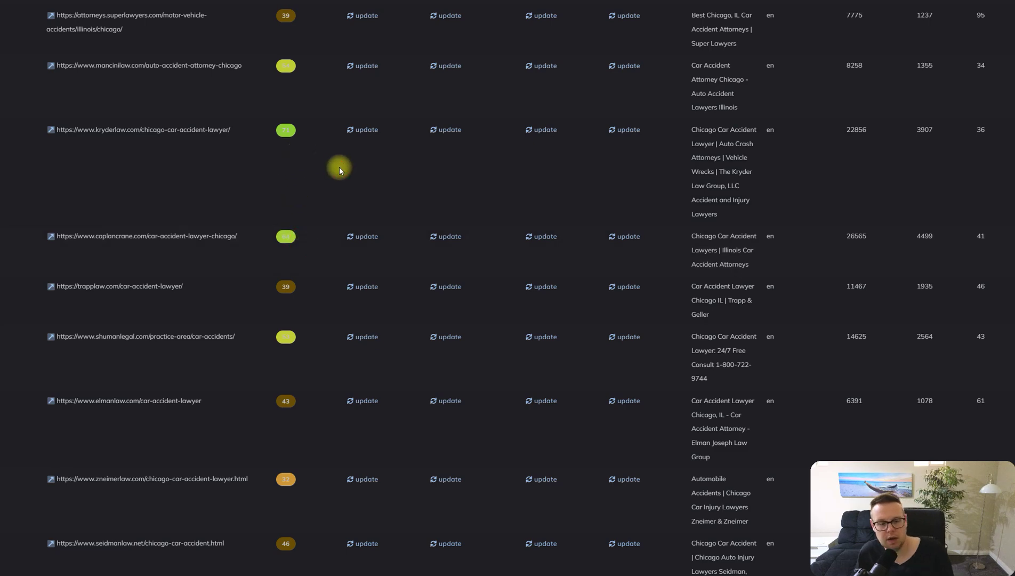
{"action": "key", "text": "ctrl+a"}
{"action": "scroll", "coordinate": [337, 169], "scroll_direction": "down", "scroll_amount": 3}
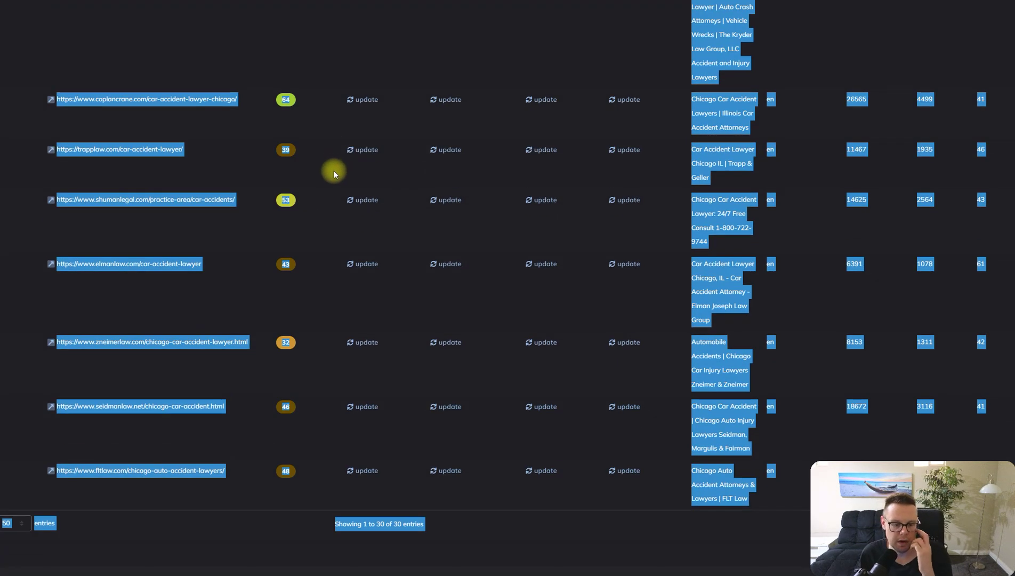
{"action": "left_click", "coordinate": [302, 316]}
- Find the shumanlegal page in the parameters table, noting its content score 53 and 2564 words
{"action": "scroll", "coordinate": [302, 316], "scroll_direction": "up", "scroll_amount": 10}
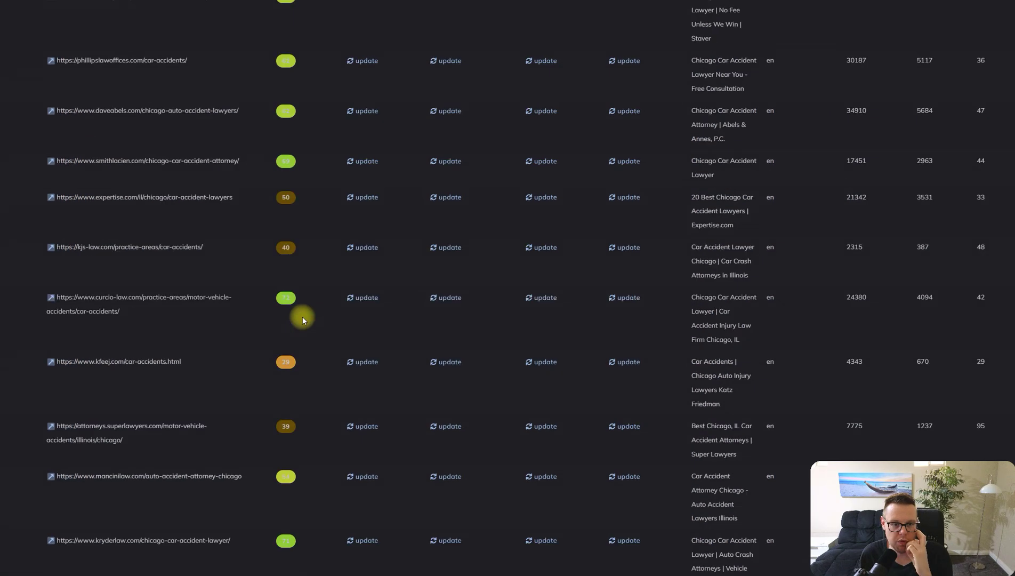
{"action": "scroll", "coordinate": [302, 319], "scroll_direction": "up", "scroll_amount": 8}
{"action": "scroll", "coordinate": [302, 319], "scroll_direction": "down", "scroll_amount": 7}
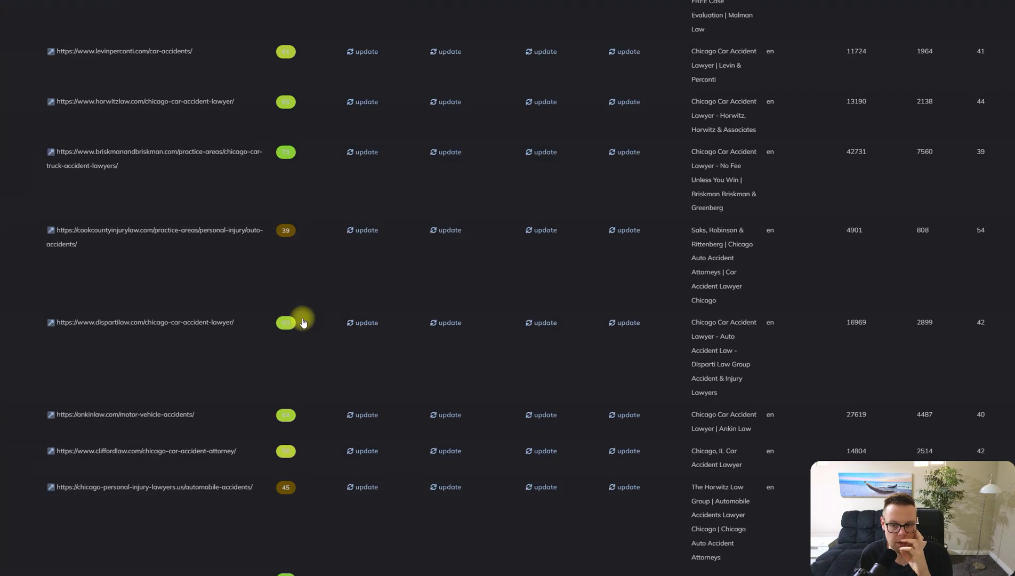
{"action": "scroll", "coordinate": [302, 322], "scroll_direction": "down", "scroll_amount": 4}
{"action": "scroll", "coordinate": [766, 281], "scroll_direction": "up", "scroll_amount": 10}
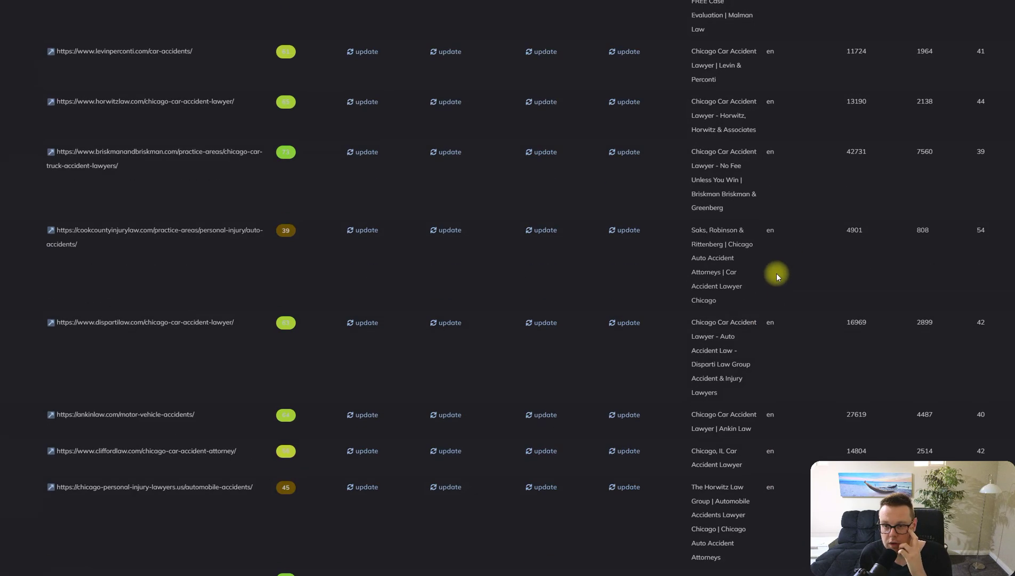
{"action": "scroll", "coordinate": [795, 254], "scroll_direction": "up", "scroll_amount": 3}
{"action": "scroll", "coordinate": [843, 272], "scroll_direction": "down", "scroll_amount": 3}
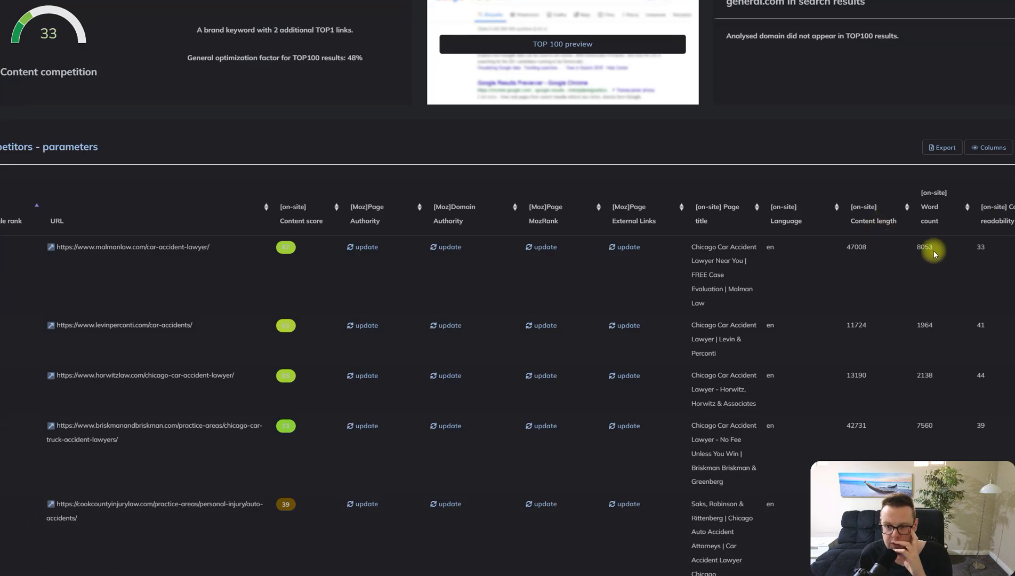
{"action": "scroll", "coordinate": [926, 271], "scroll_direction": "down", "scroll_amount": 20}
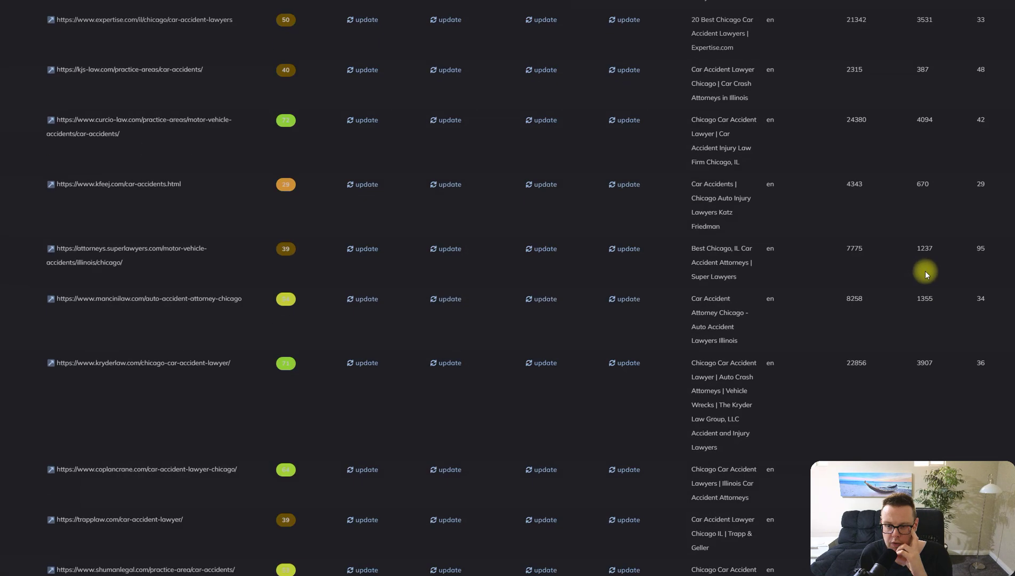
{"action": "scroll", "coordinate": [926, 269], "scroll_direction": "down", "scroll_amount": 5}
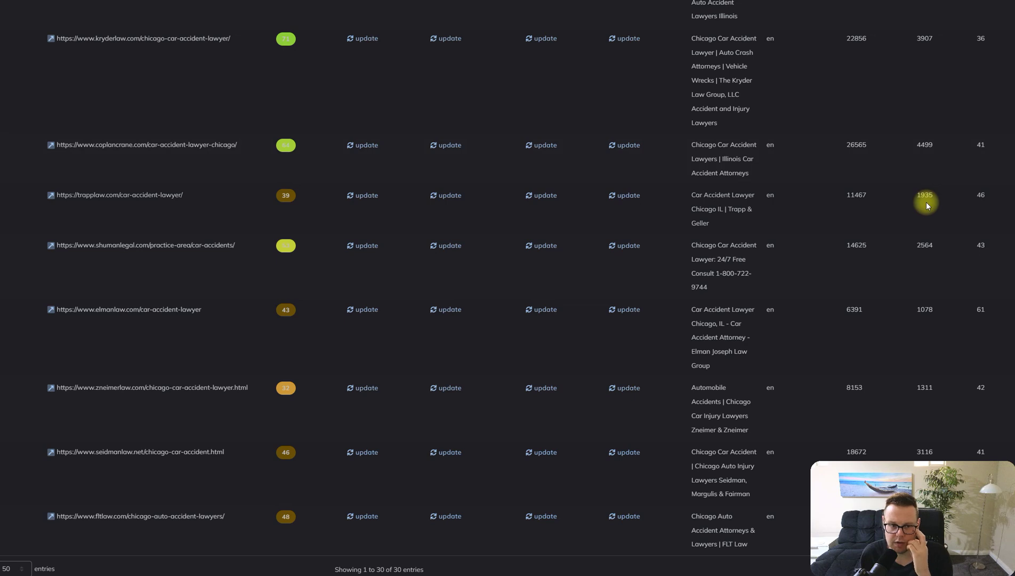
{"action": "scroll", "coordinate": [927, 206], "scroll_direction": "down", "scroll_amount": 1}
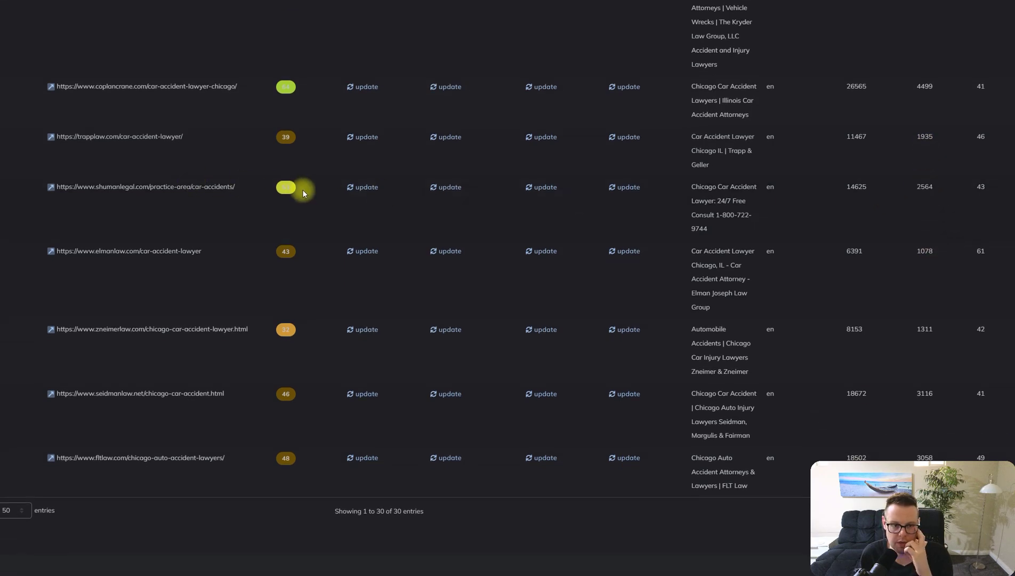
{"action": "left_click_drag", "start_coordinate": [306, 188], "coordinate": [102, 187]}
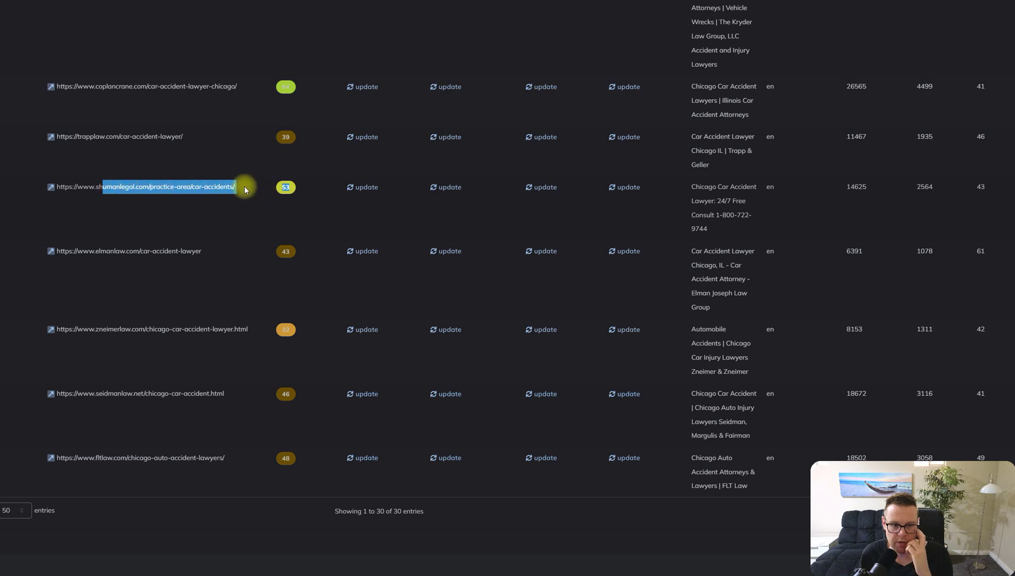
{"action": "left_click", "coordinate": [311, 188]}
{"action": "left_click_drag", "start_coordinate": [927, 187], "coordinate": [909, 201]}
{"action": "left_click", "coordinate": [909, 201]}
- Copy the shumanlegal URL and switch to the content editor
{"action": "triple_click", "coordinate": [208, 187]}
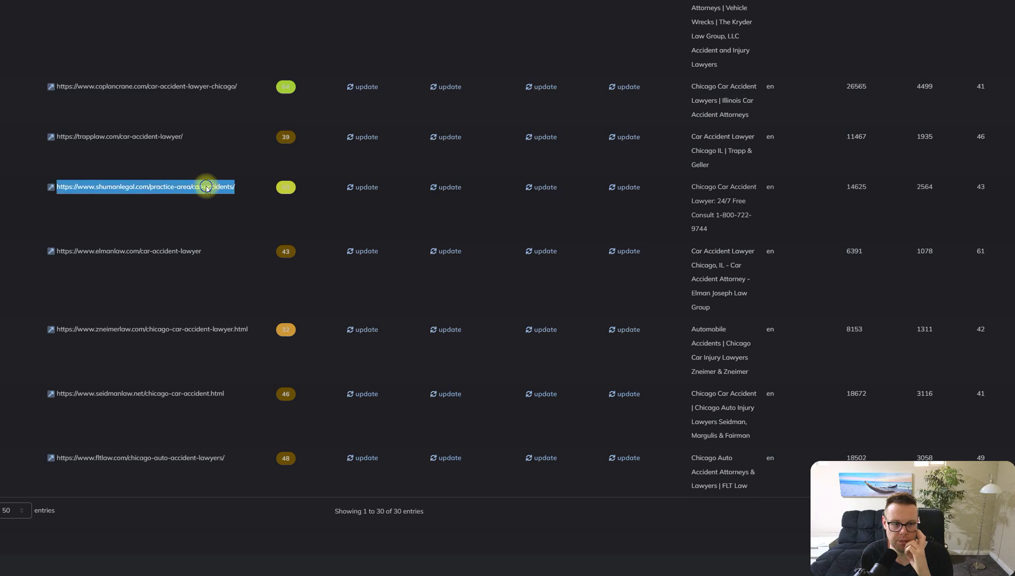
{"action": "key", "text": "ctrl+c"}
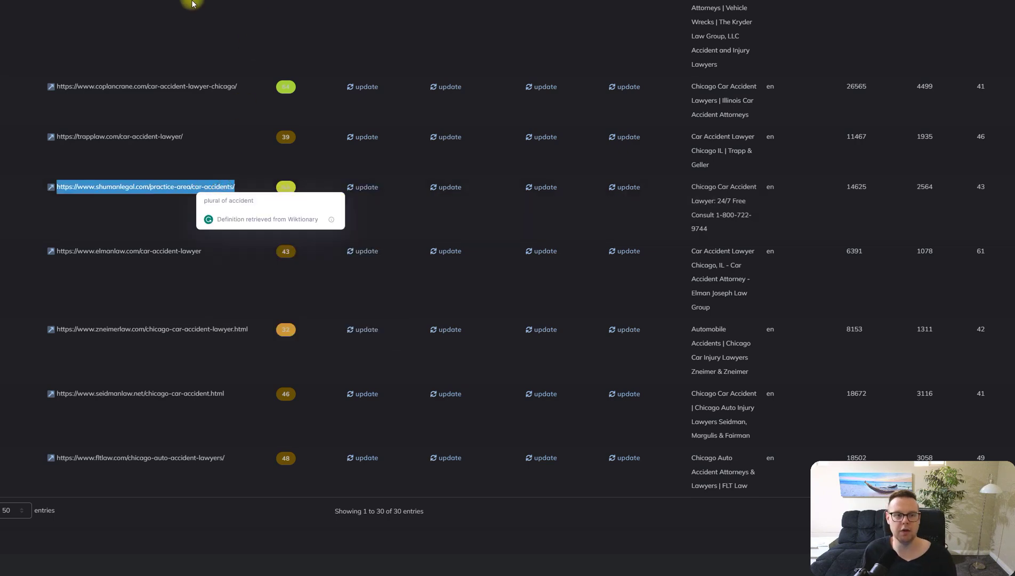
{"action": "key", "text": "ctrl+Tab"}
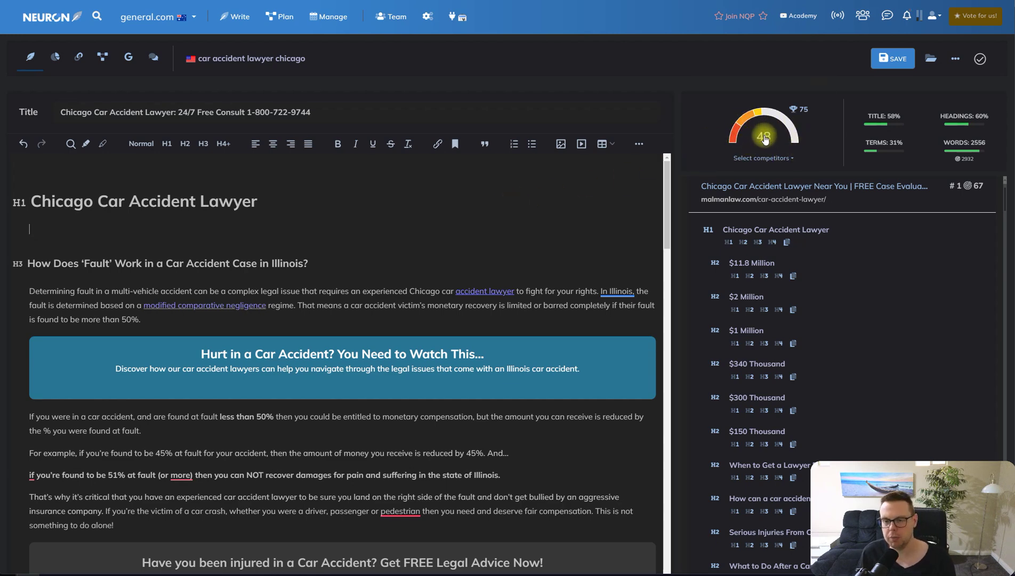
- Enlarge the editor and select the first paragraph to check its length
{"action": "key", "text": "ctrl+plus"}
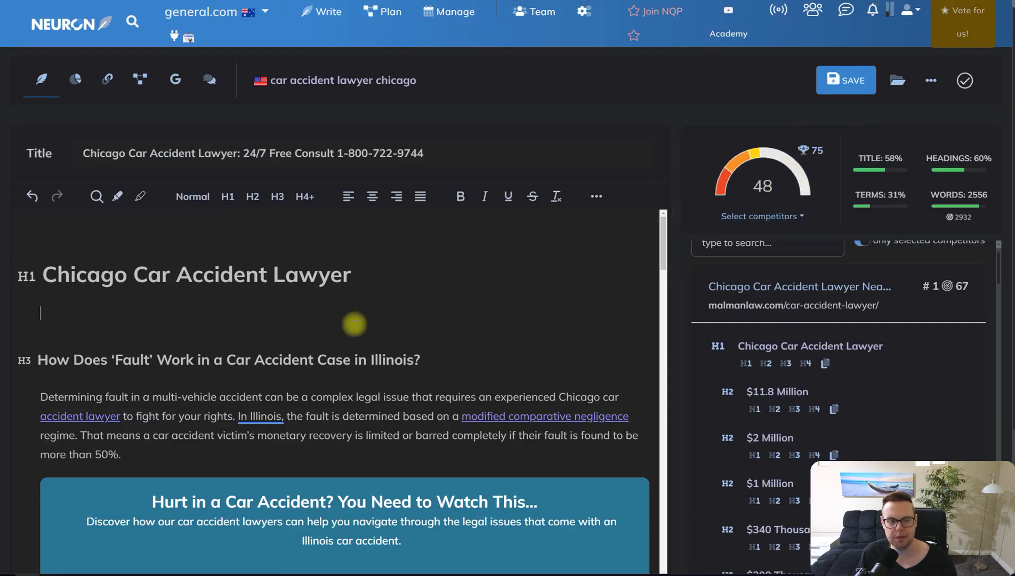
{"action": "scroll", "coordinate": [356, 324], "scroll_direction": "down", "scroll_amount": 8}
{"action": "scroll", "coordinate": [367, 283], "scroll_direction": "up", "scroll_amount": 5}
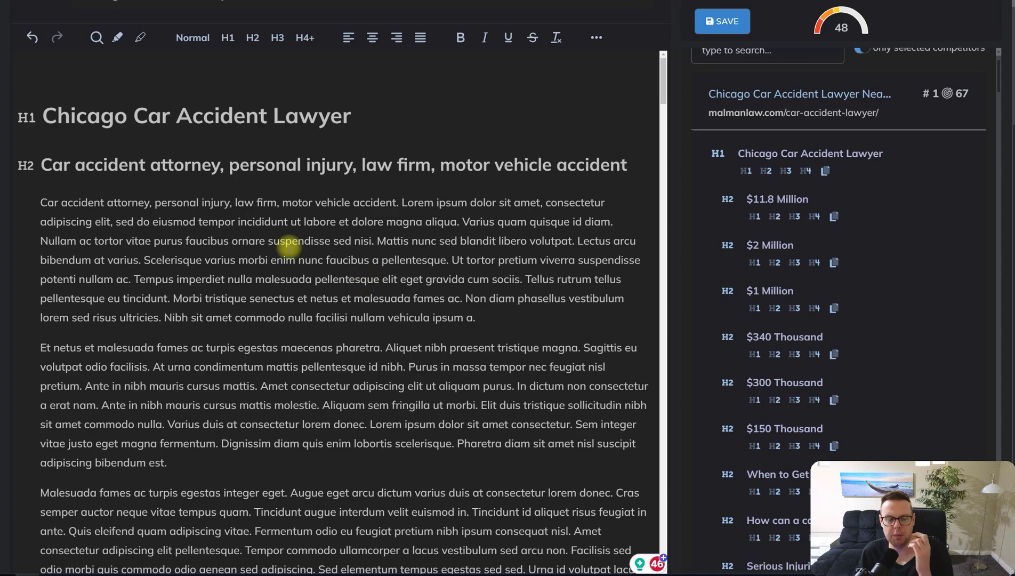
{"action": "left_click", "coordinate": [30, 201]}
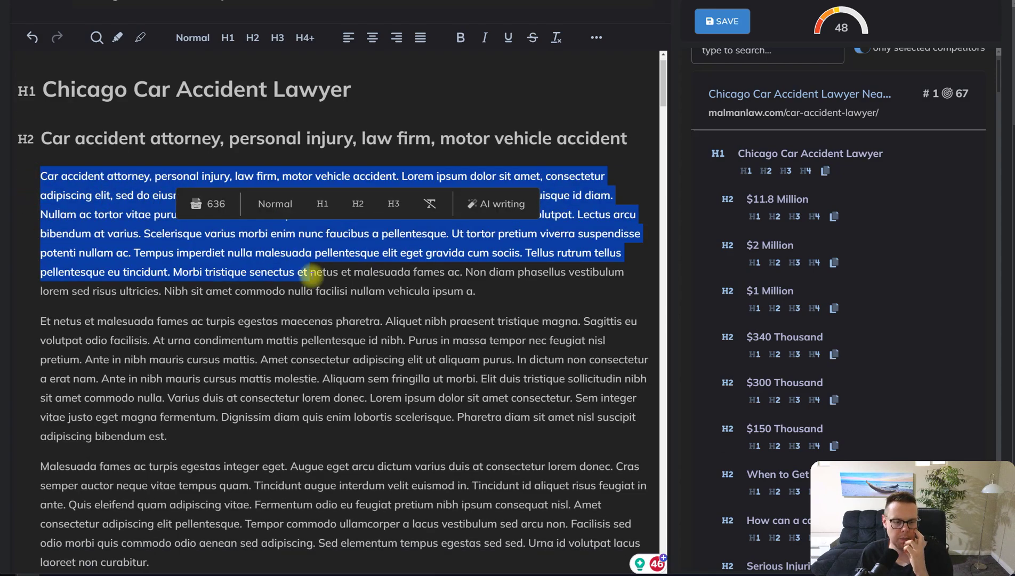
{"action": "scroll", "coordinate": [309, 272], "scroll_direction": "down", "scroll_amount": 9}
{"action": "mouse_move", "coordinate": [310, 272]}
{"action": "left_mouse_down"}
{"action": "mouse_move", "coordinate": [338, 301]}
{"action": "mouse_move", "coordinate": [453, 358]}
{"action": "mouse_move", "coordinate": [335, 356]}
{"action": "mouse_move", "coordinate": [376, 386]}
{"action": "mouse_move", "coordinate": [301, 287]}
{"action": "left_mouse_up"}
{"action": "scroll", "coordinate": [374, 379], "scroll_direction": "up", "scroll_amount": 10}
{"action": "left_click", "coordinate": [301, 286]}
{"action": "left_click_drag", "start_coordinate": [41, 204], "coordinate": [472, 325]}
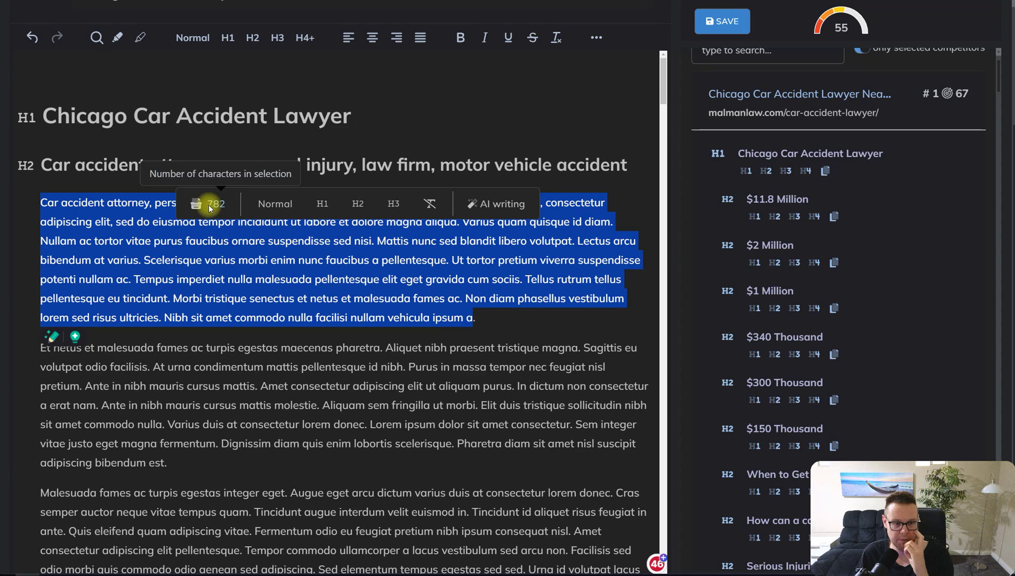
{"action": "left_click", "coordinate": [458, 279]}
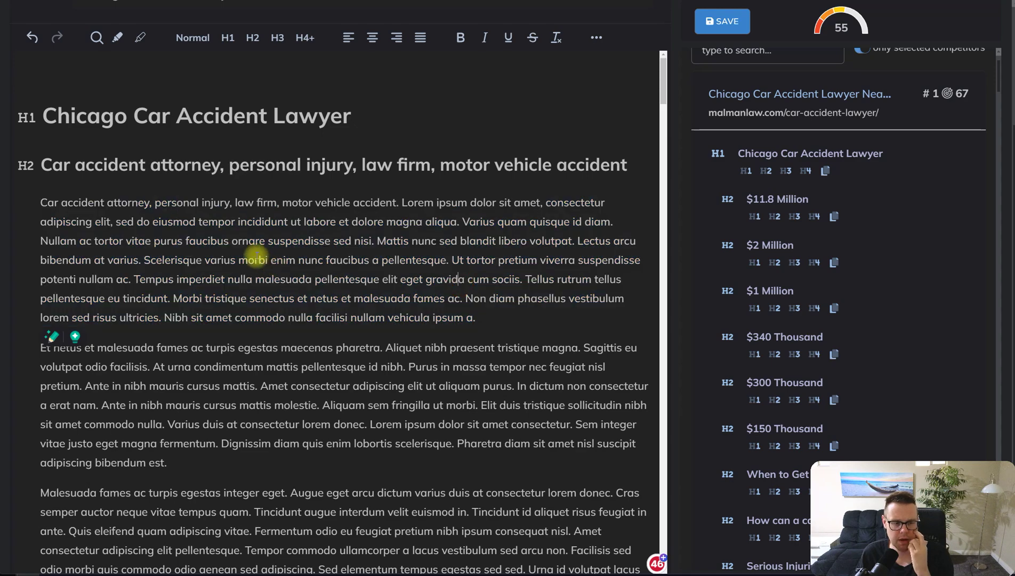
- Insert an empty line above the H2 heading and place the caret on it
{"action": "scroll", "coordinate": [771, 141], "scroll_direction": "up", "scroll_amount": 5}
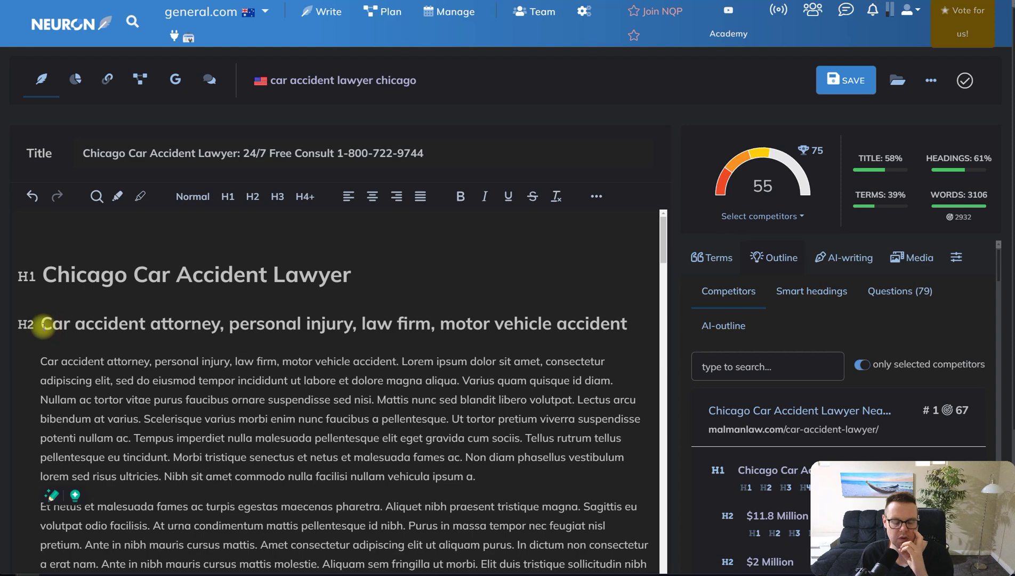
{"action": "left_click", "coordinate": [41, 320]}
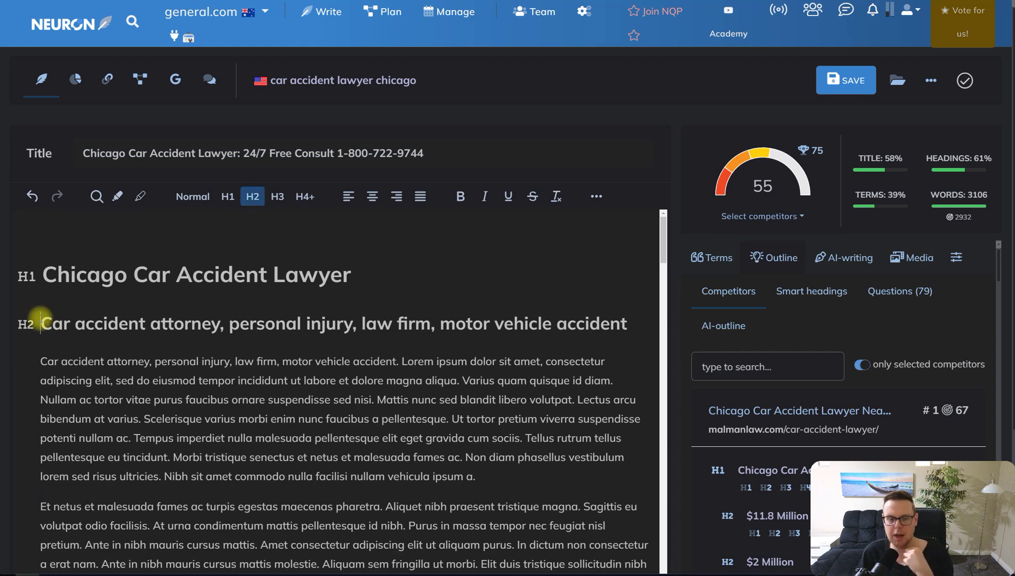
{"action": "key", "text": "Return"}
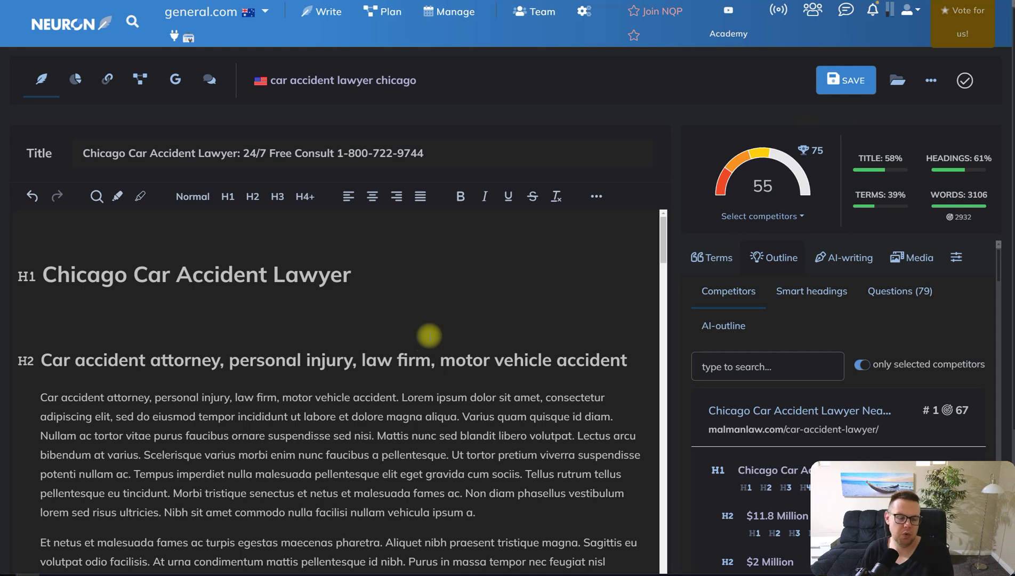
{"action": "left_click", "coordinate": [328, 303]}
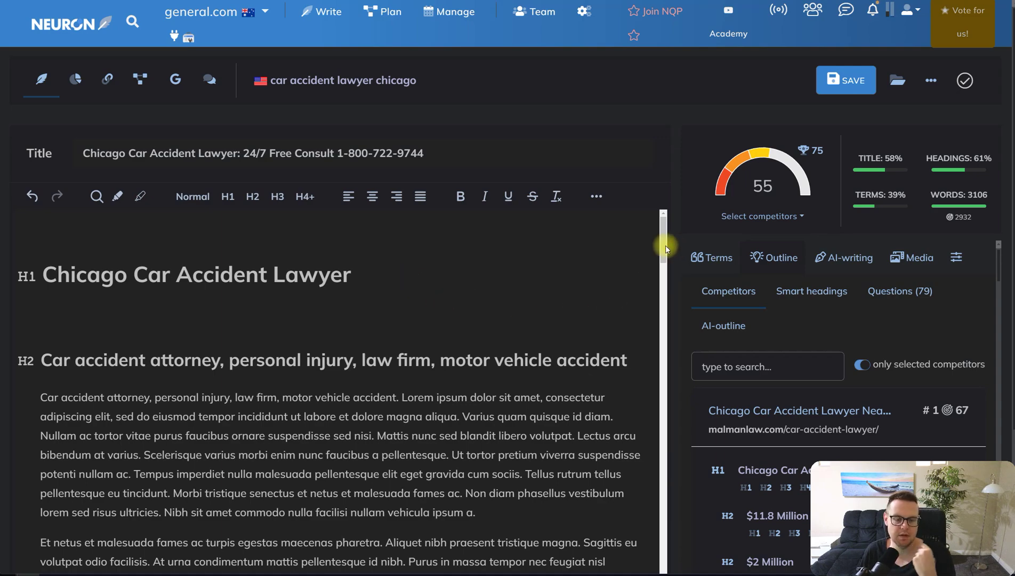
{"action": "mouse_move", "coordinate": [665, 245]}
{"action": "left_mouse_down"}
{"action": "mouse_move", "coordinate": [664, 290]}
{"action": "mouse_move", "coordinate": [667, 245]}
{"action": "left_mouse_up"}
{"action": "left_click_drag", "start_coordinate": [47, 397], "coordinate": [231, 399]}
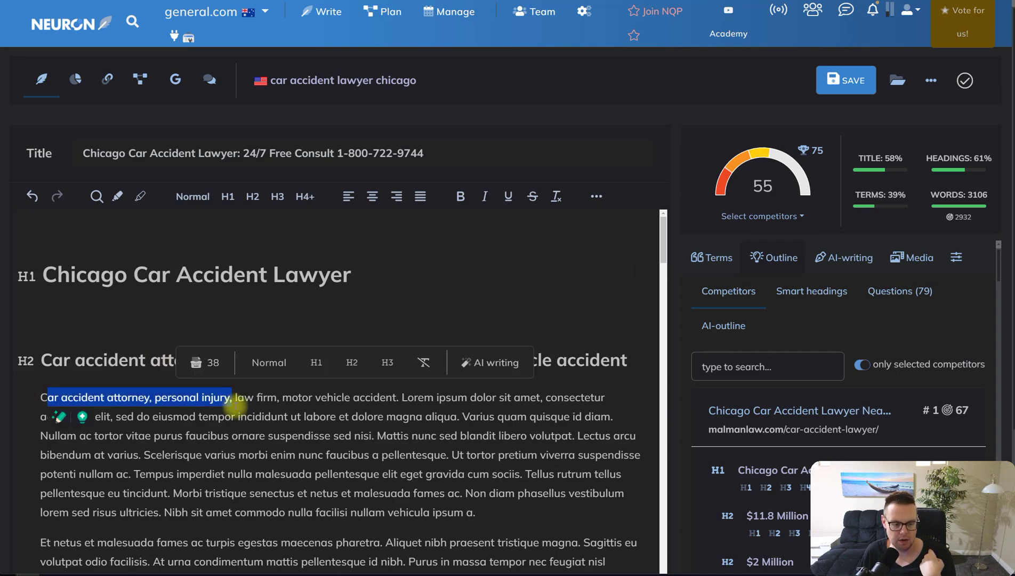
{"action": "scroll", "coordinate": [249, 383], "scroll_direction": "down", "scroll_amount": 2}
{"action": "left_click_drag", "start_coordinate": [236, 306], "coordinate": [455, 437]}
{"action": "scroll", "coordinate": [406, 422], "scroll_direction": "down", "scroll_amount": 8}
{"action": "scroll", "coordinate": [438, 453], "scroll_direction": "down", "scroll_amount": 2}
{"action": "scroll", "coordinate": [455, 438], "scroll_direction": "up", "scroll_amount": 5}
{"action": "scroll", "coordinate": [455, 437], "scroll_direction": "up", "scroll_amount": 5}
{"action": "left_click", "coordinate": [491, 347]}
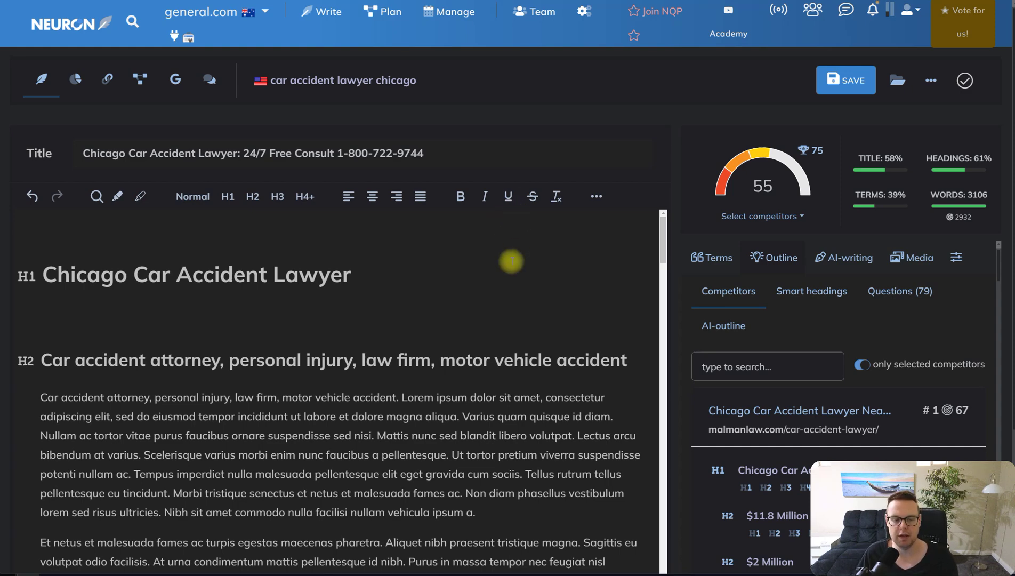
{"action": "scroll", "coordinate": [504, 267], "scroll_direction": "down", "scroll_amount": 2}
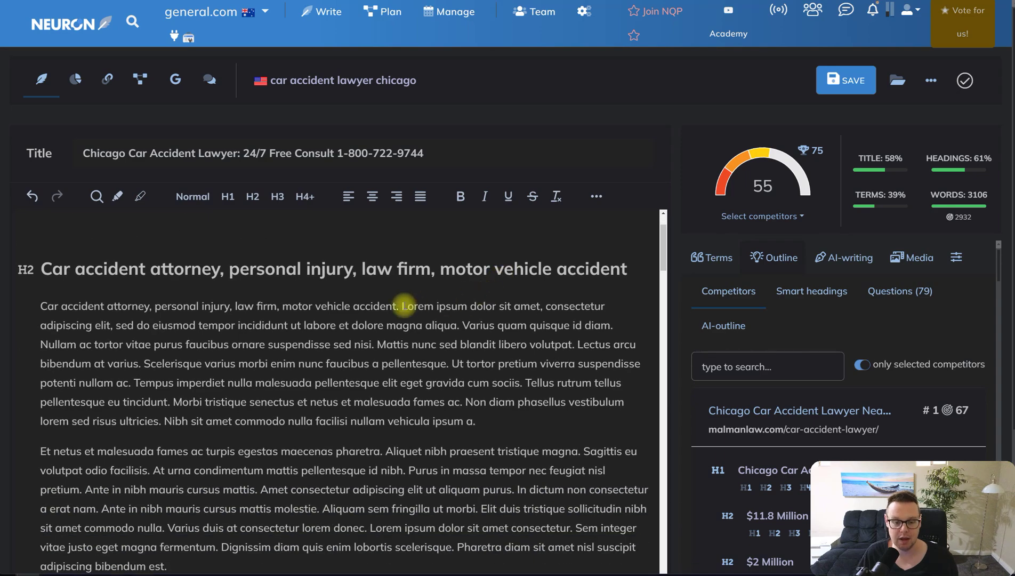
{"action": "left_click_drag", "start_coordinate": [404, 305], "coordinate": [504, 443]}
{"action": "scroll", "coordinate": [501, 434], "scroll_direction": "up", "scroll_amount": 12}
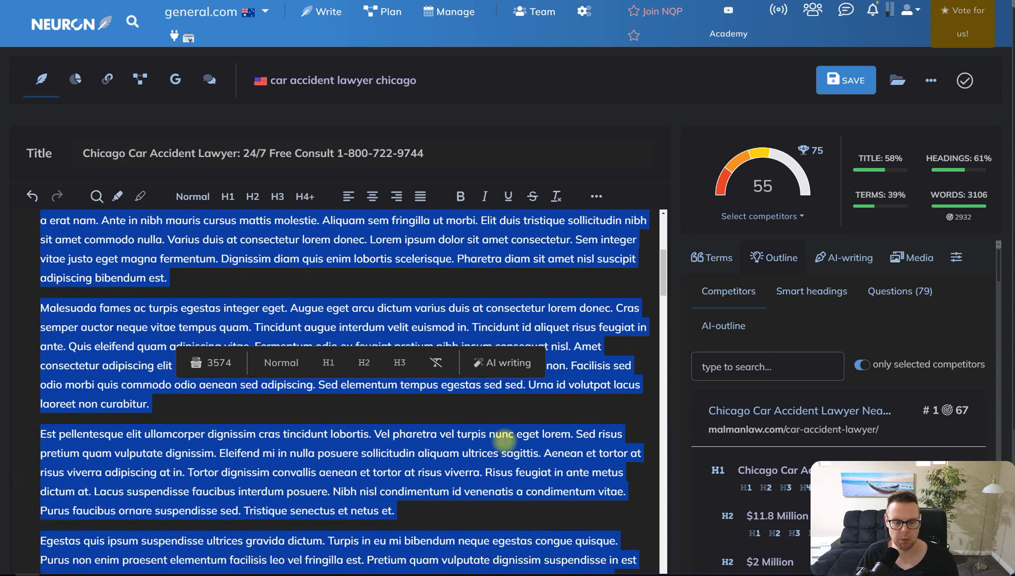
{"action": "left_click", "coordinate": [324, 397]}
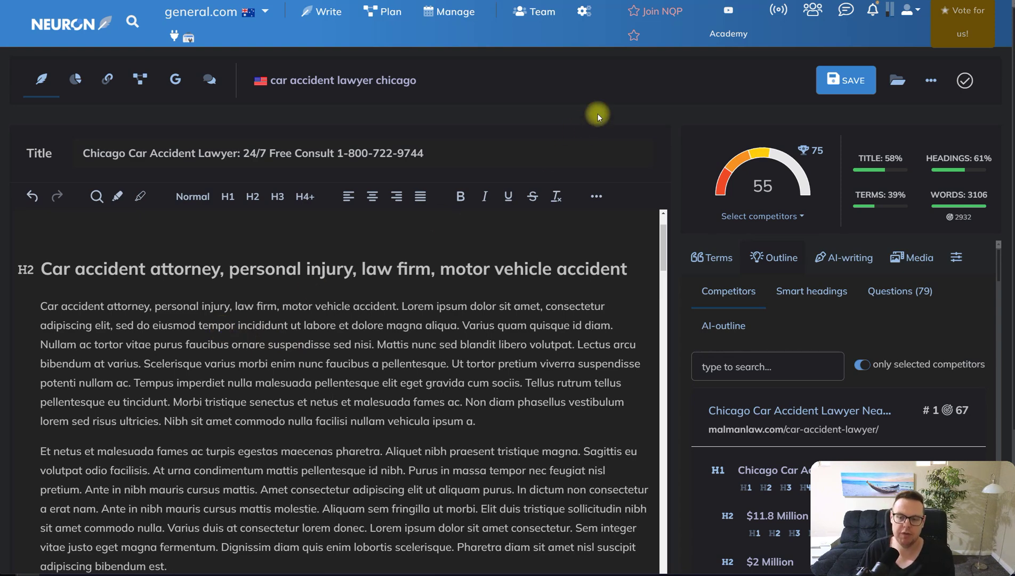
{"action": "scroll", "coordinate": [719, 127], "scroll_direction": "down", "scroll_amount": 3}
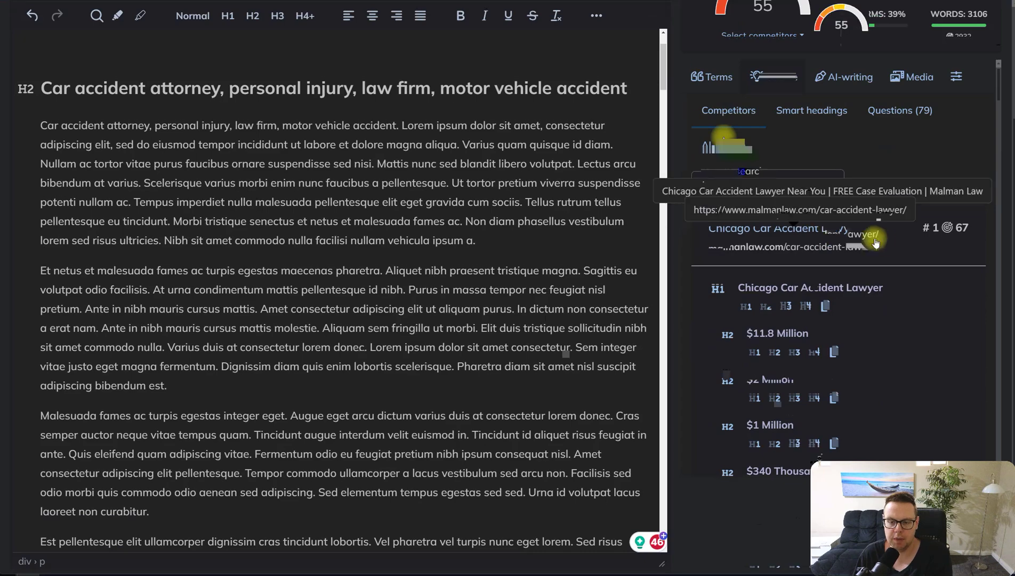
{"action": "scroll", "coordinate": [883, 241], "scroll_direction": "down", "scroll_amount": 15}
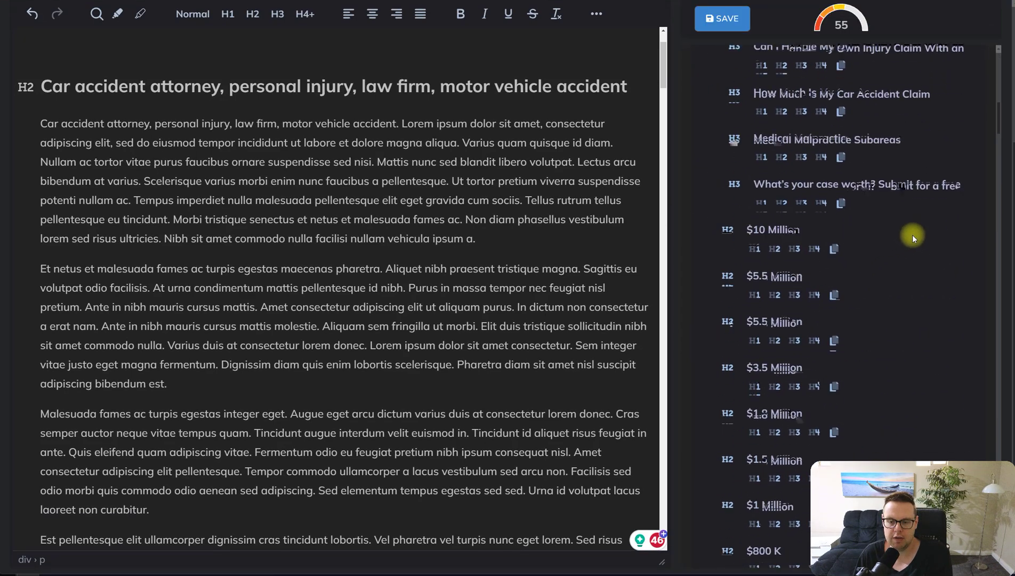
{"action": "scroll", "coordinate": [911, 236], "scroll_direction": "down", "scroll_amount": 15}
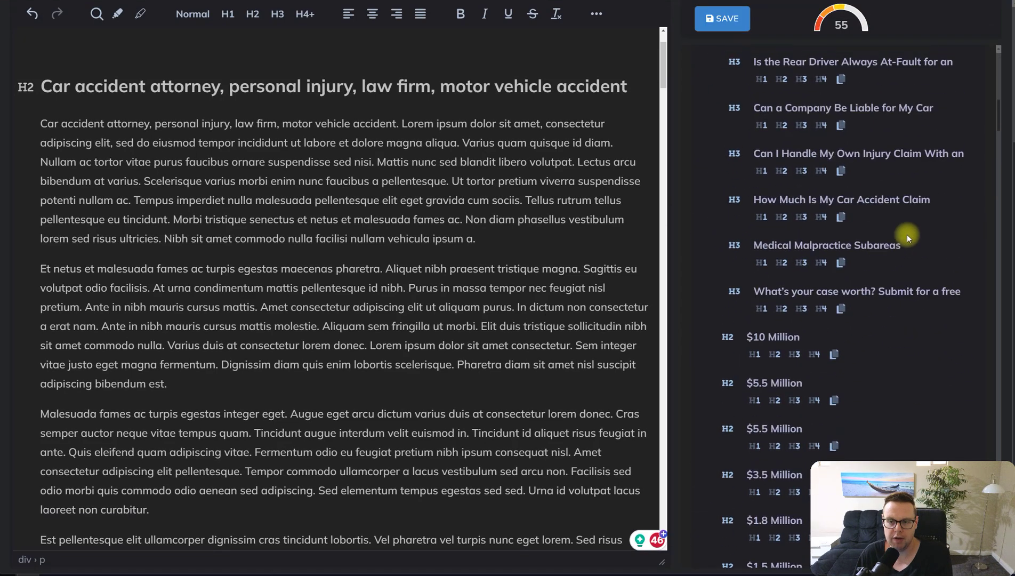
{"action": "scroll", "coordinate": [908, 234], "scroll_direction": "up", "scroll_amount": 20}
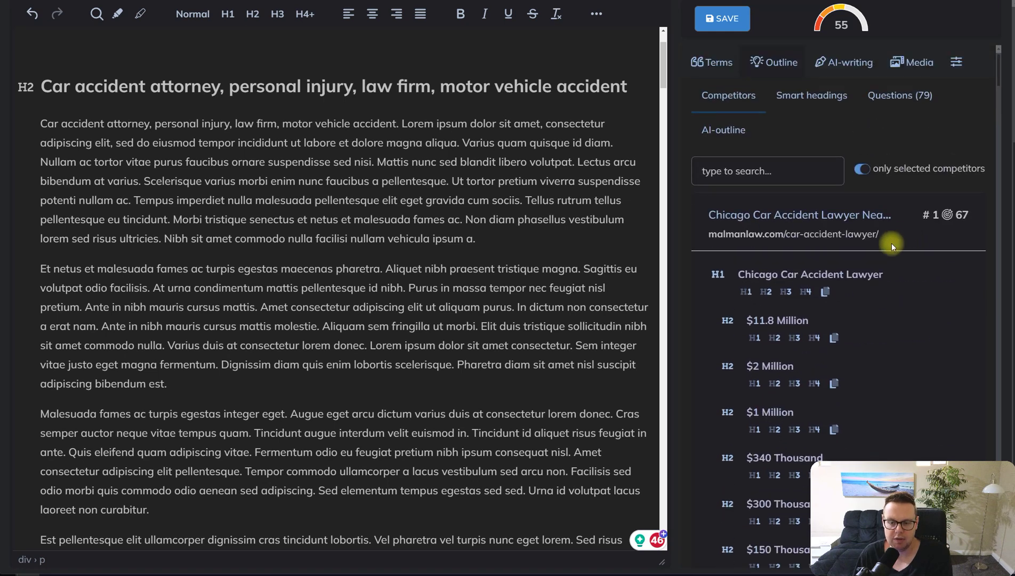
{"action": "scroll", "coordinate": [887, 250], "scroll_direction": "down", "scroll_amount": 20}
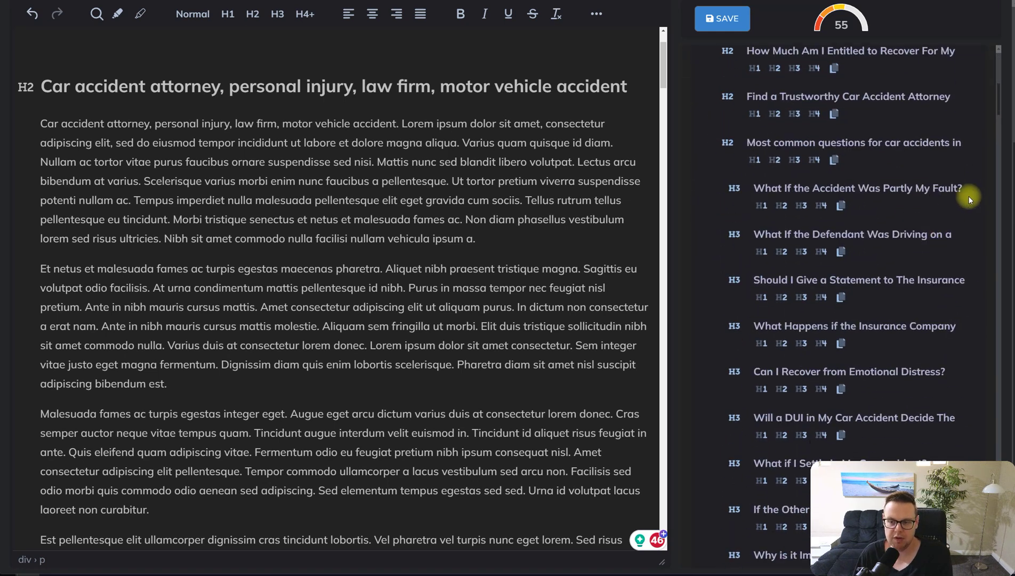
{"action": "left_click_drag", "start_coordinate": [970, 195], "coordinate": [750, 191]}
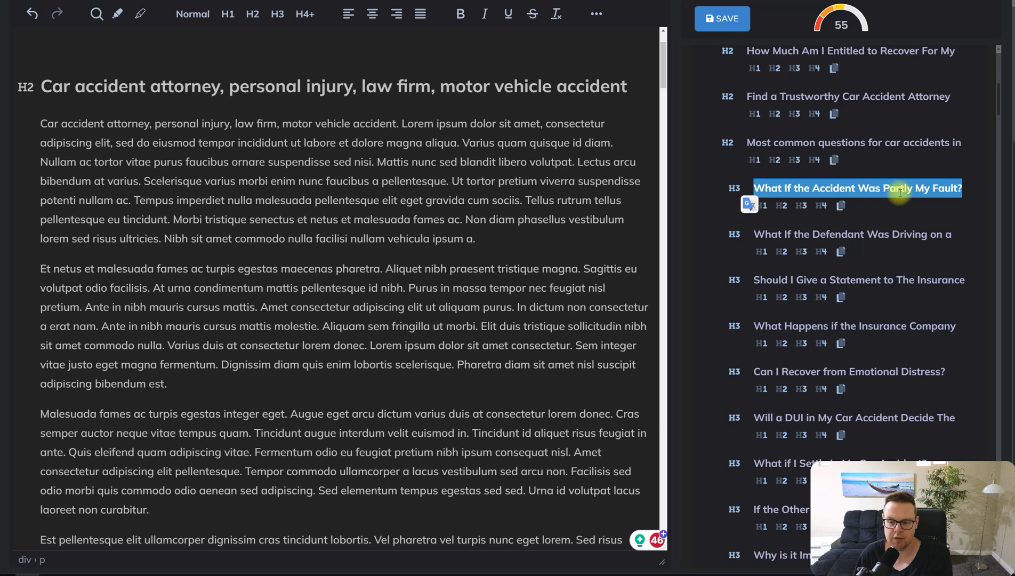
{"action": "scroll", "coordinate": [900, 192], "scroll_direction": "down", "scroll_amount": 1}
{"action": "triple_click", "coordinate": [918, 234]}
{"action": "double_click", "coordinate": [916, 288]}
{"action": "left_click", "coordinate": [913, 281]}
{"action": "left_click", "coordinate": [972, 259]}
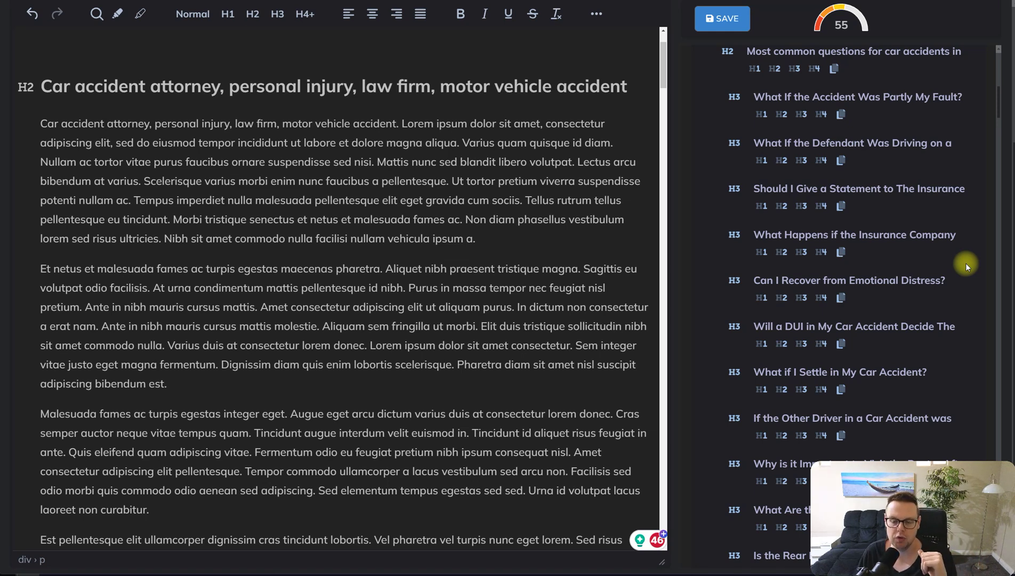
{"action": "scroll", "coordinate": [966, 265], "scroll_direction": "up", "scroll_amount": 3}
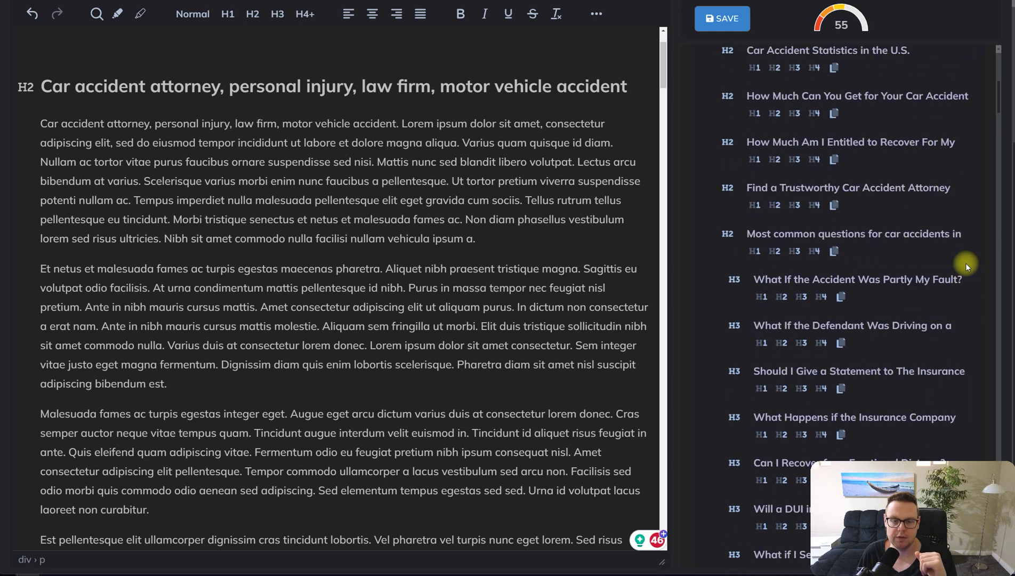
{"action": "scroll", "coordinate": [963, 261], "scroll_direction": "up", "scroll_amount": 10}
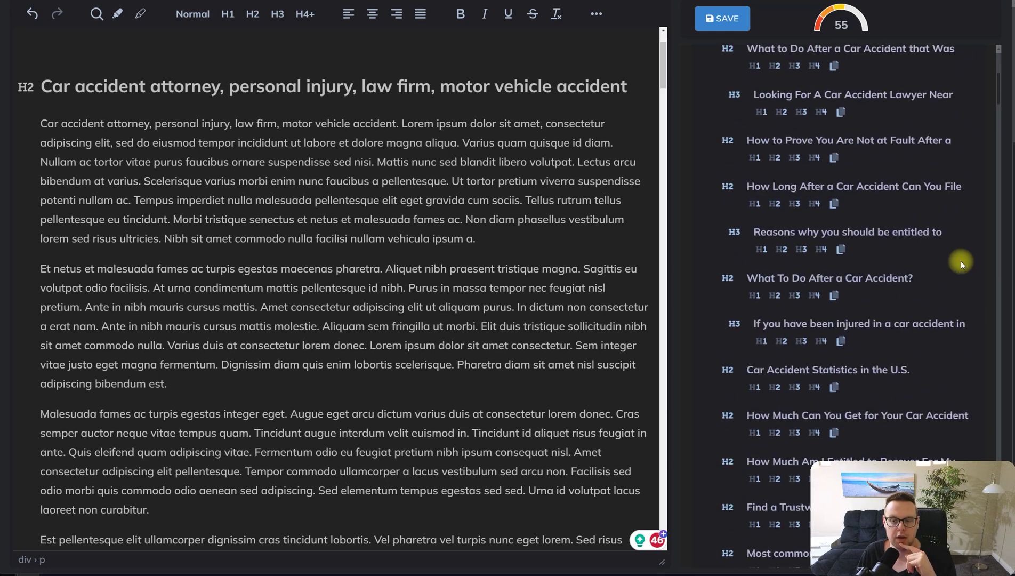
{"action": "scroll", "coordinate": [960, 261], "scroll_direction": "up", "scroll_amount": 4}
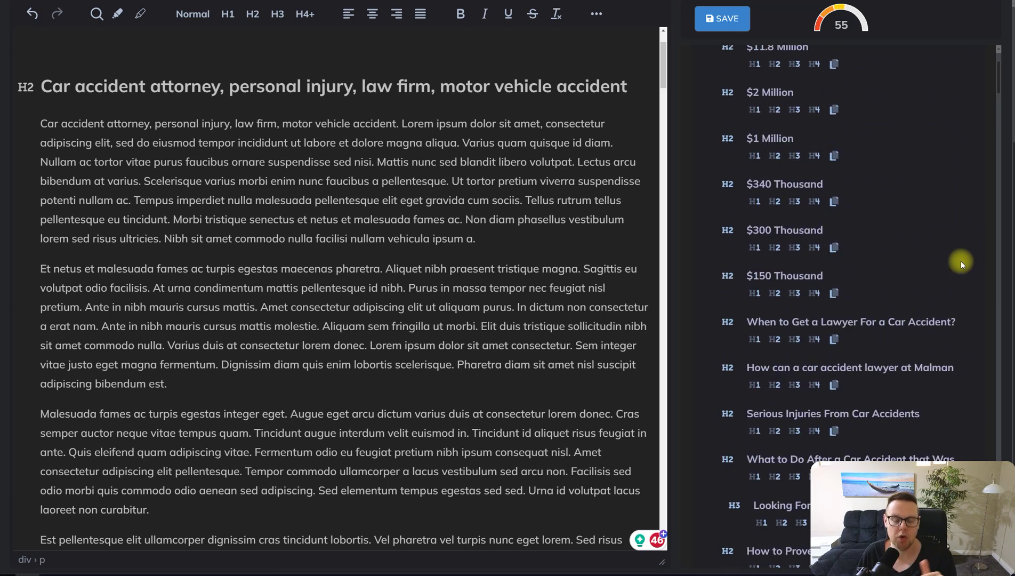
{"action": "scroll", "coordinate": [961, 261], "scroll_direction": "up", "scroll_amount": 5}
{"action": "scroll", "coordinate": [961, 261], "scroll_direction": "down", "scroll_amount": 2}
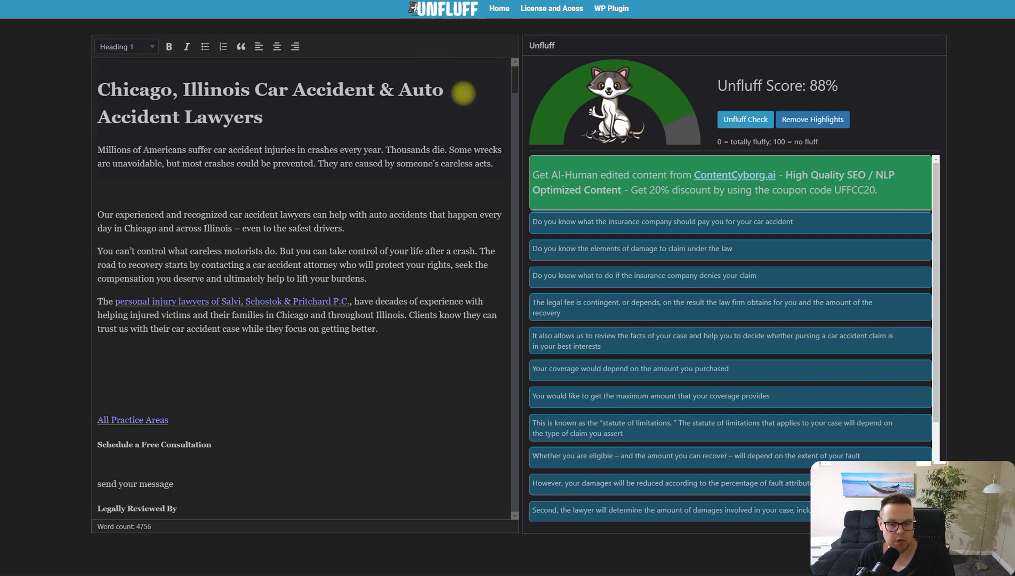
- Inspect the flagged fluffy sentence about reviewing case facts
{"action": "left_click", "coordinate": [319, 134]}
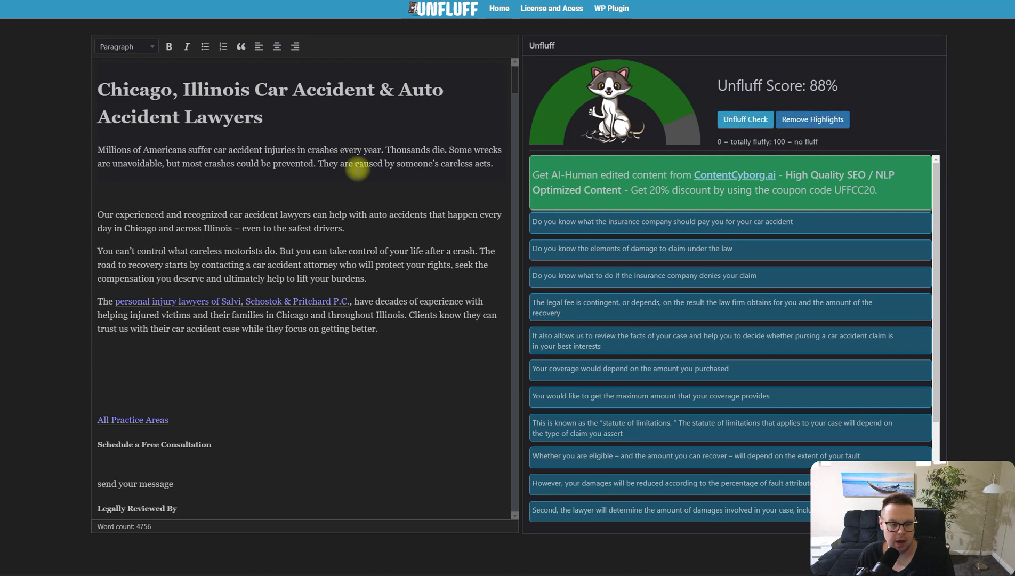
{"action": "scroll", "coordinate": [363, 206], "scroll_direction": "down", "scroll_amount": 10}
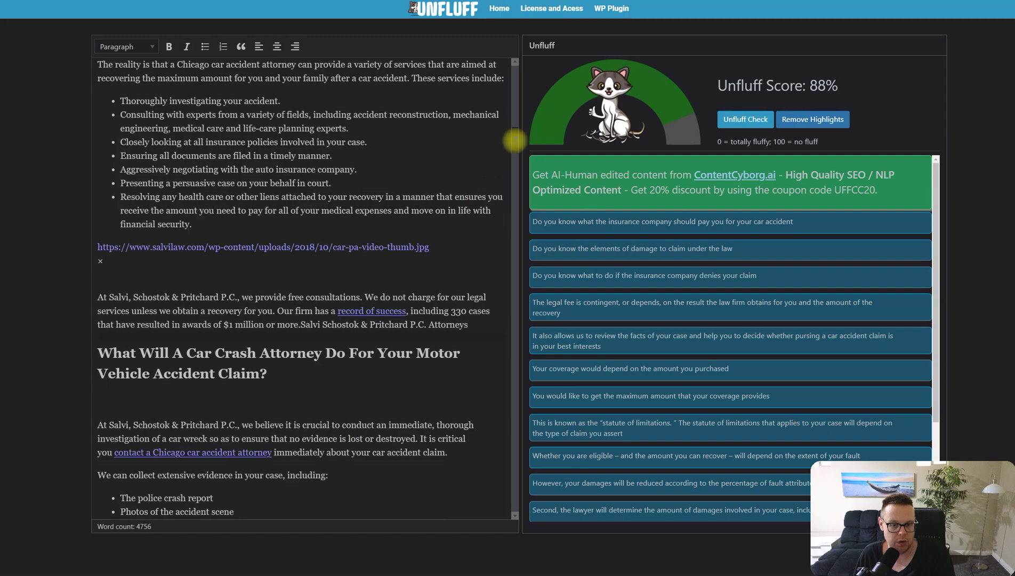
{"action": "left_click_drag", "start_coordinate": [517, 141], "coordinate": [525, 256]}
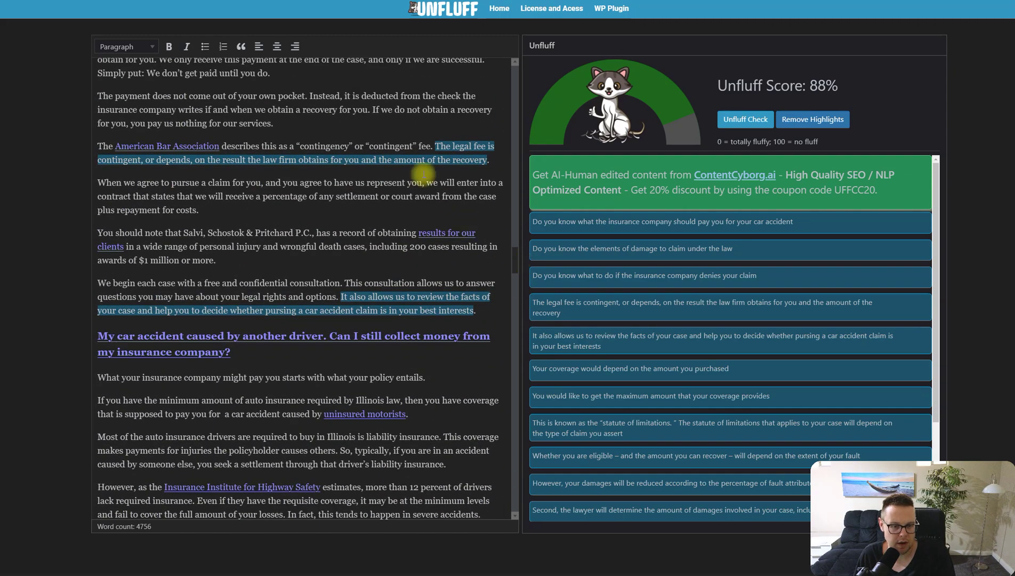
{"action": "left_click_drag", "start_coordinate": [338, 297], "coordinate": [472, 312]}
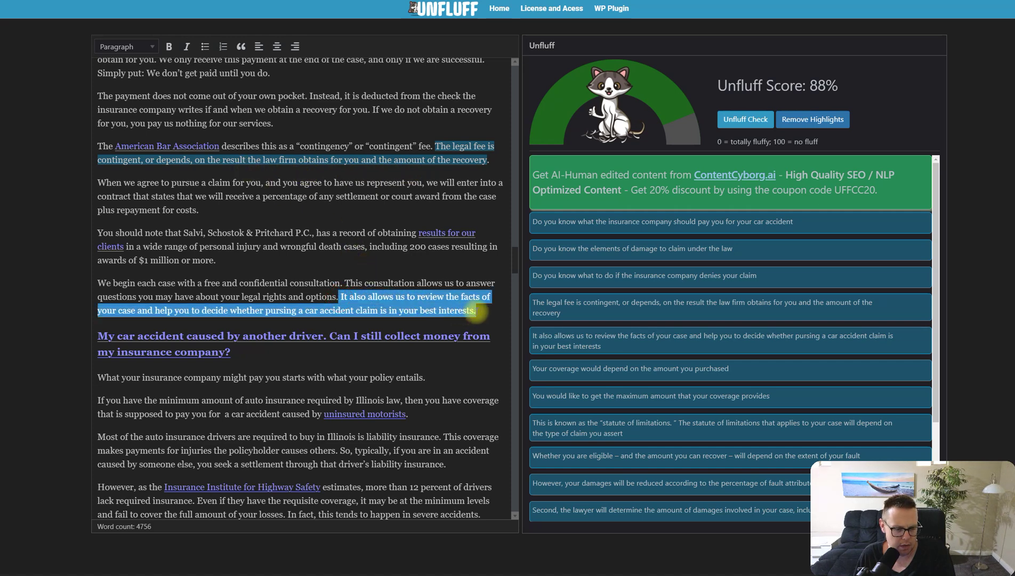
{"action": "left_click_drag", "start_coordinate": [482, 311], "coordinate": [340, 297]}
{"action": "left_click", "coordinate": [340, 297]}
- Examine the flagged sentence about using a parent's insurance, then scroll through the remaining report
{"action": "left_click_drag", "start_coordinate": [515, 261], "coordinate": [532, 419]}
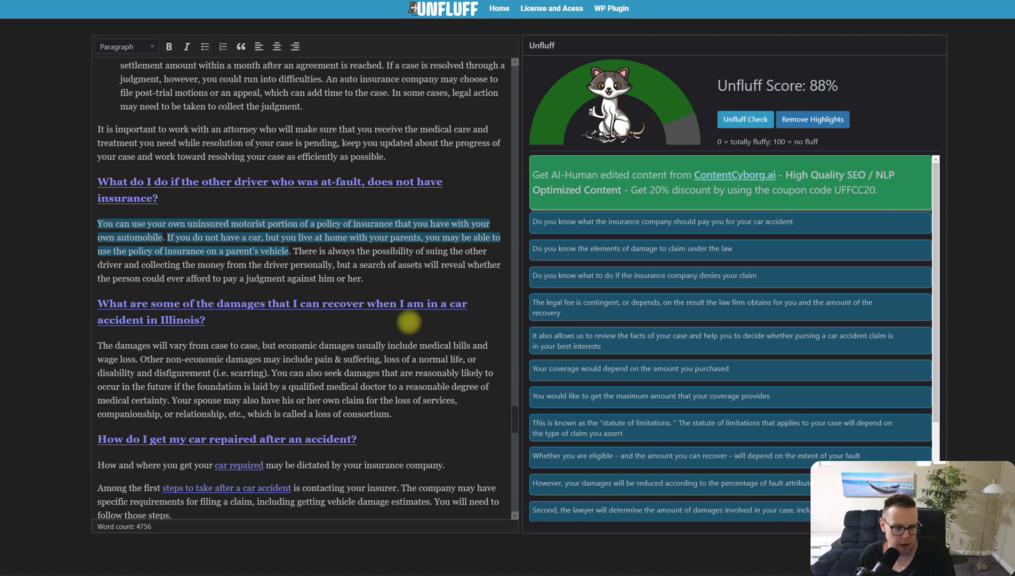
{"action": "left_click", "coordinate": [166, 237]}
{"action": "left_click_drag", "start_coordinate": [166, 237], "coordinate": [295, 251]}
{"action": "left_click", "coordinate": [362, 266]}
{"action": "scroll", "coordinate": [448, 314], "scroll_direction": "down", "scroll_amount": 7}
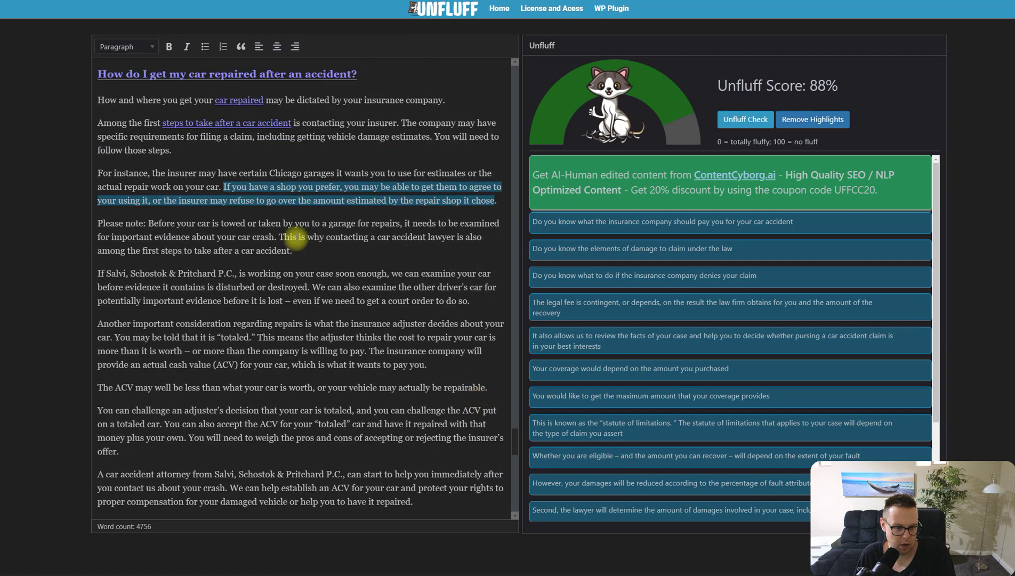
{"action": "scroll", "coordinate": [325, 248], "scroll_direction": "down", "scroll_amount": 16}
{"action": "scroll", "coordinate": [363, 261], "scroll_direction": "down", "scroll_amount": 3}
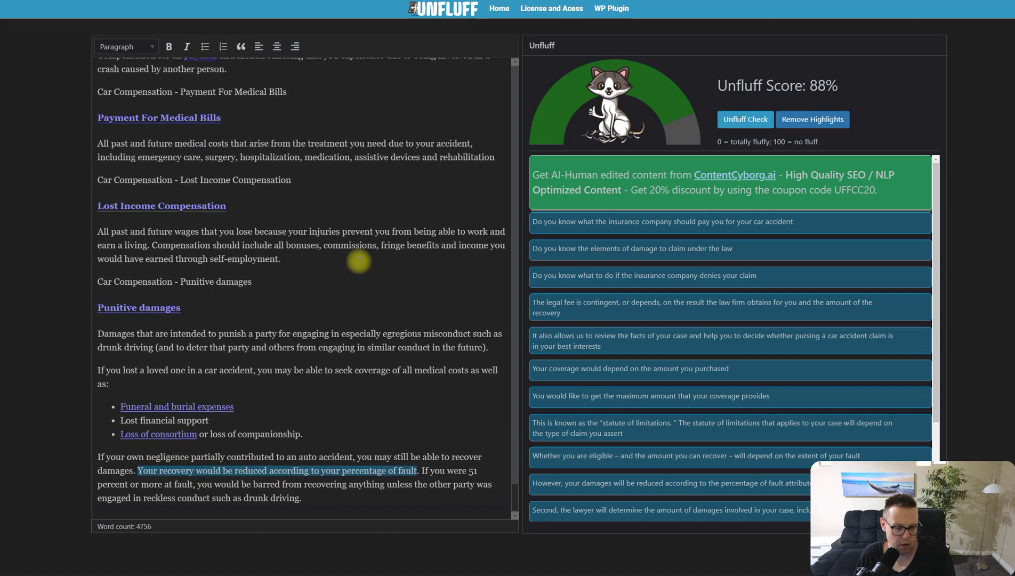
{"action": "scroll", "coordinate": [362, 261], "scroll_direction": "up", "scroll_amount": 20}
{"action": "scroll", "coordinate": [399, 274], "scroll_direction": "up", "scroll_amount": 8}
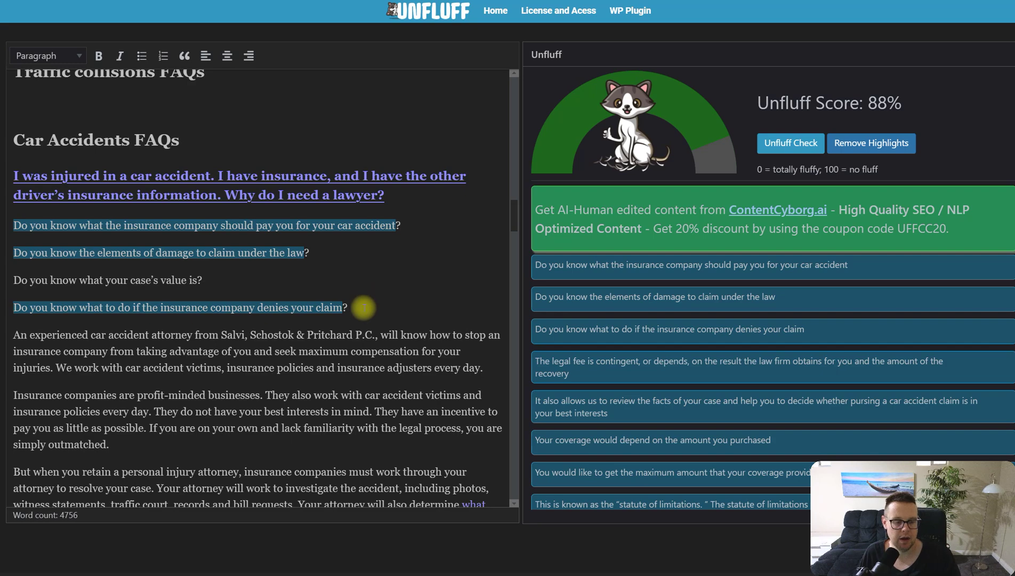
{"action": "left_click_drag", "start_coordinate": [363, 307], "coordinate": [19, 140]}
{"action": "left_click", "coordinate": [81, 140]}
{"action": "scroll", "coordinate": [339, 274], "scroll_direction": "up", "scroll_amount": 15}
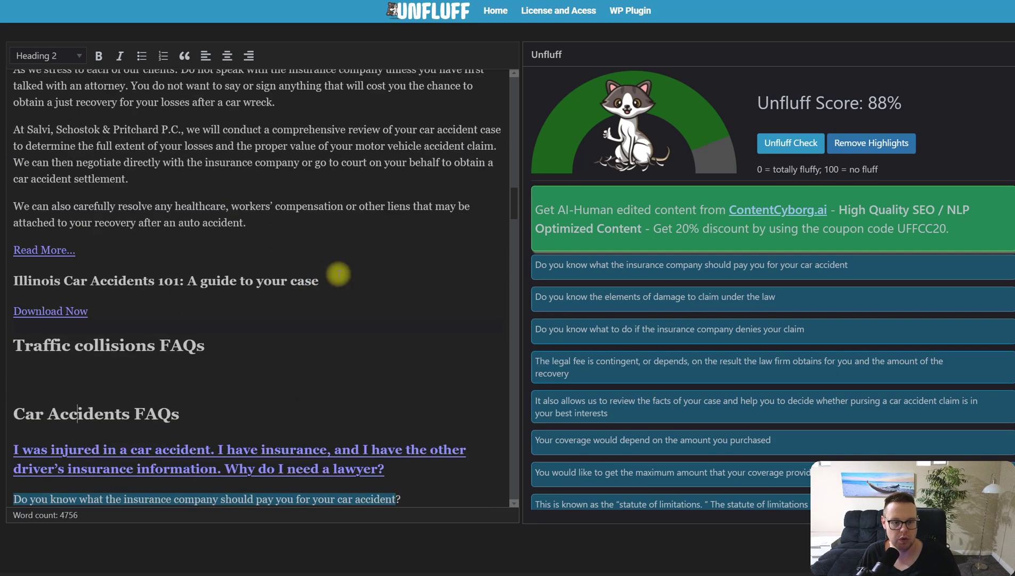
{"action": "scroll", "coordinate": [358, 278], "scroll_direction": "up", "scroll_amount": 15}
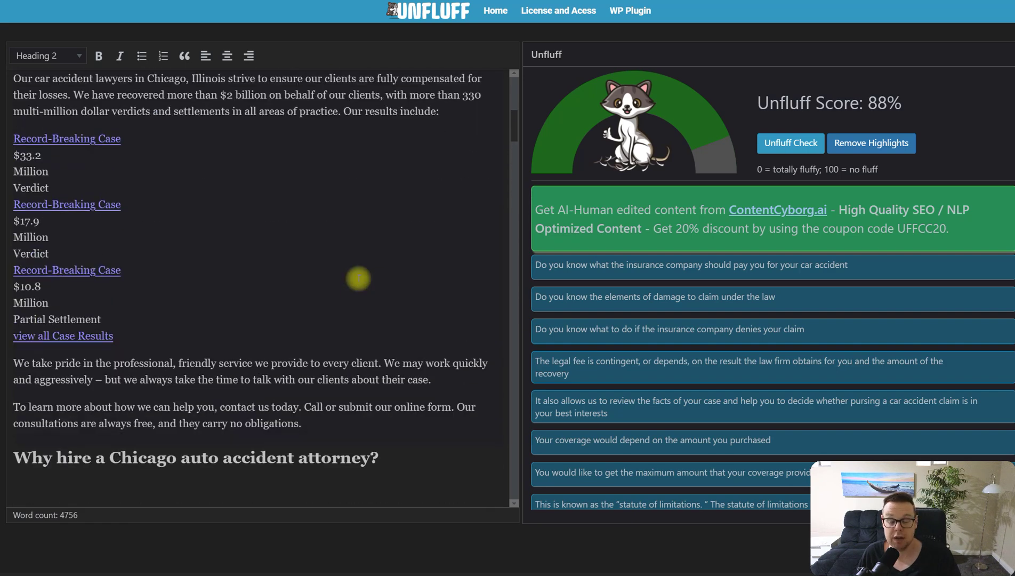
{"action": "scroll", "coordinate": [359, 277], "scroll_direction": "up", "scroll_amount": 10}
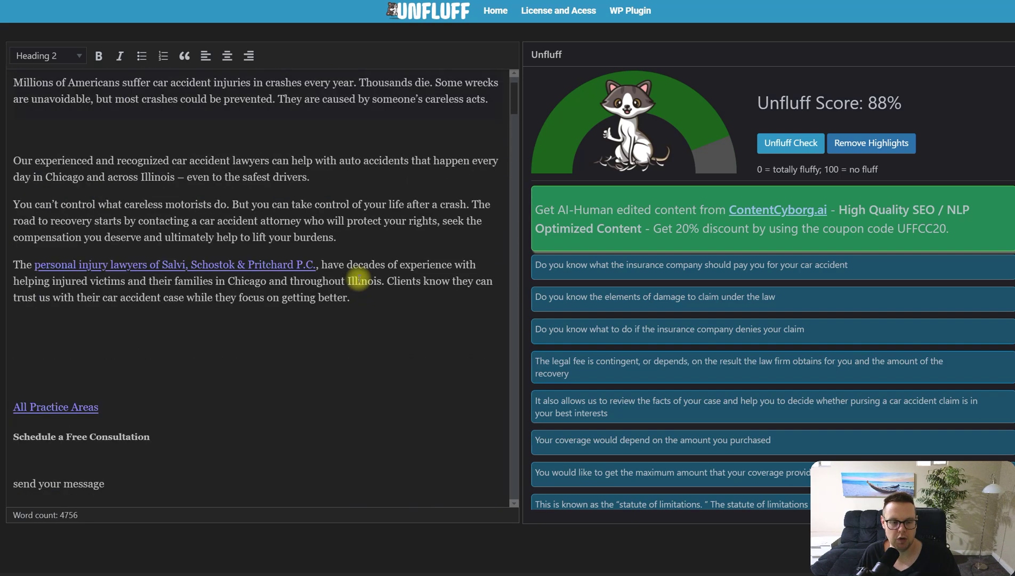
{"action": "scroll", "coordinate": [358, 278], "scroll_direction": "up", "scroll_amount": 3}
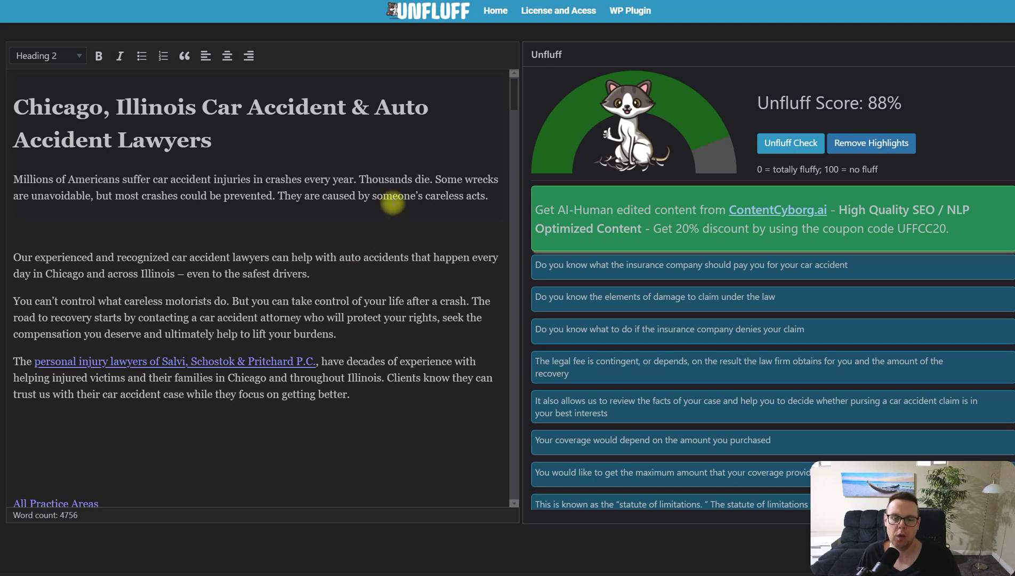
{"action": "scroll", "coordinate": [515, 91], "scroll_direction": "down", "scroll_amount": 4}
{"action": "scroll", "coordinate": [514, 91], "scroll_direction": "up", "scroll_amount": 4}
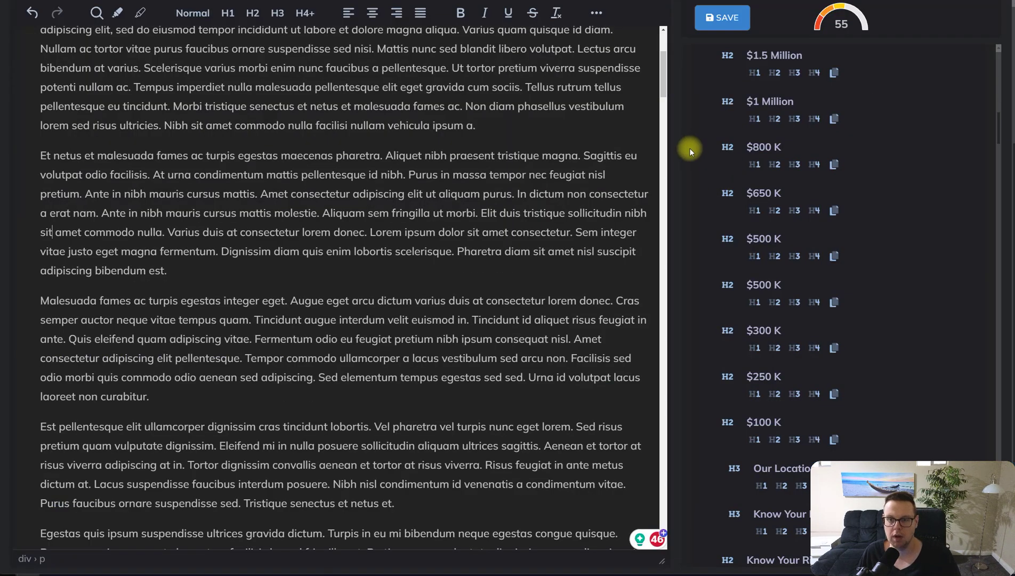
{"action": "scroll", "coordinate": [766, 145], "scroll_direction": "up", "scroll_amount": 10}
- Switch the right panel to the recommended Terms list and scroll its term chips
{"action": "scroll", "coordinate": [766, 145], "scroll_direction": "up", "scroll_amount": 15}
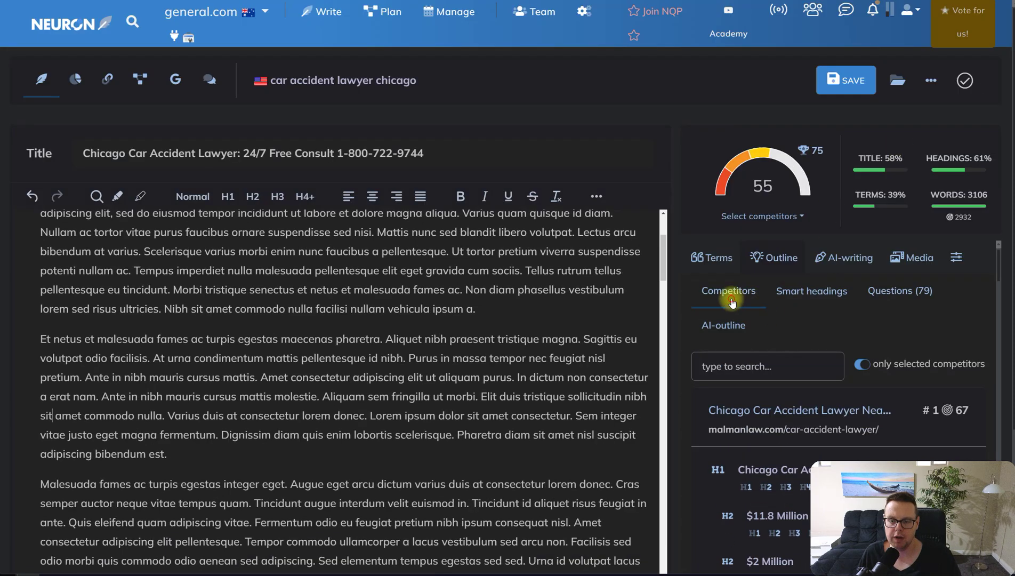
{"action": "left_click", "coordinate": [715, 257]}
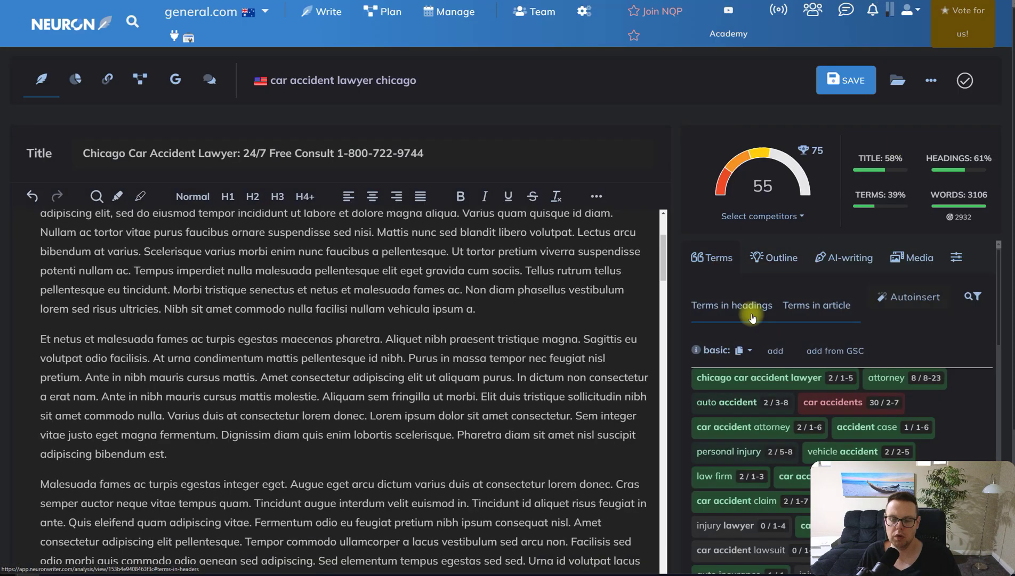
{"action": "scroll", "coordinate": [752, 318], "scroll_direction": "down", "scroll_amount": 3}
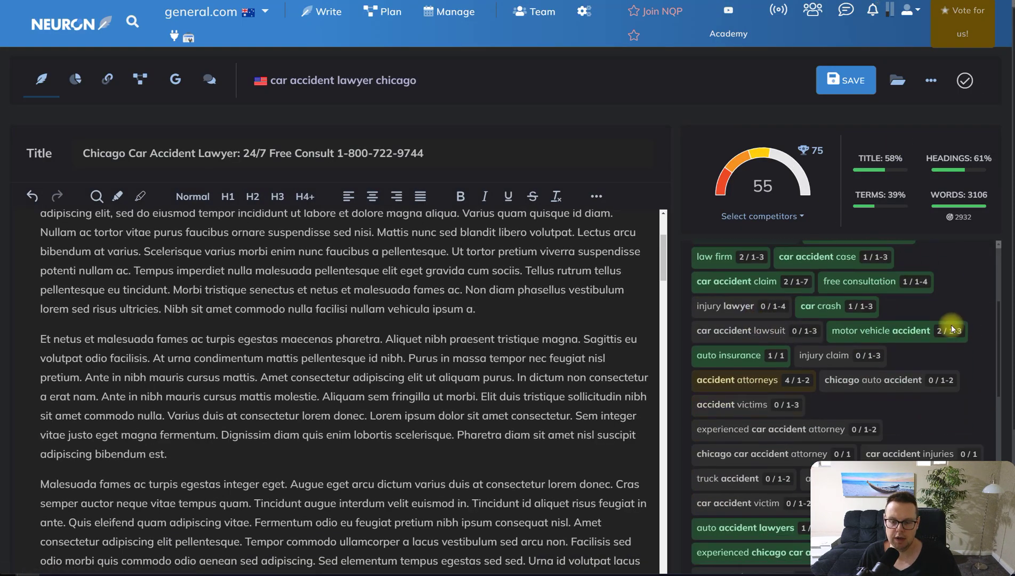
{"action": "scroll", "coordinate": [952, 324], "scroll_direction": "down", "scroll_amount": 1}
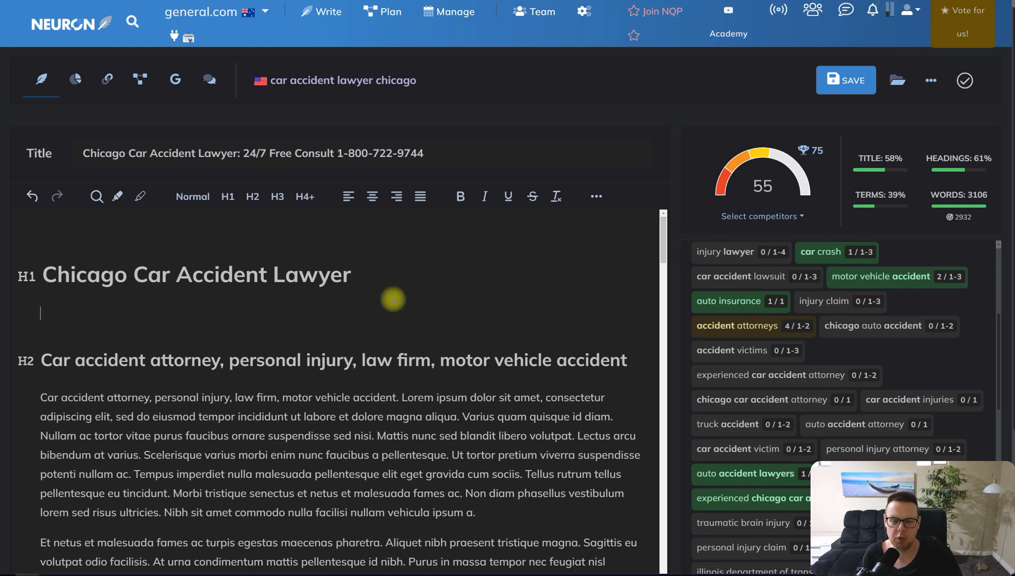
- Review term usage counts, such as 'car accidents' at 30 against a suggested 2–7
{"action": "left_click", "coordinate": [393, 299]}
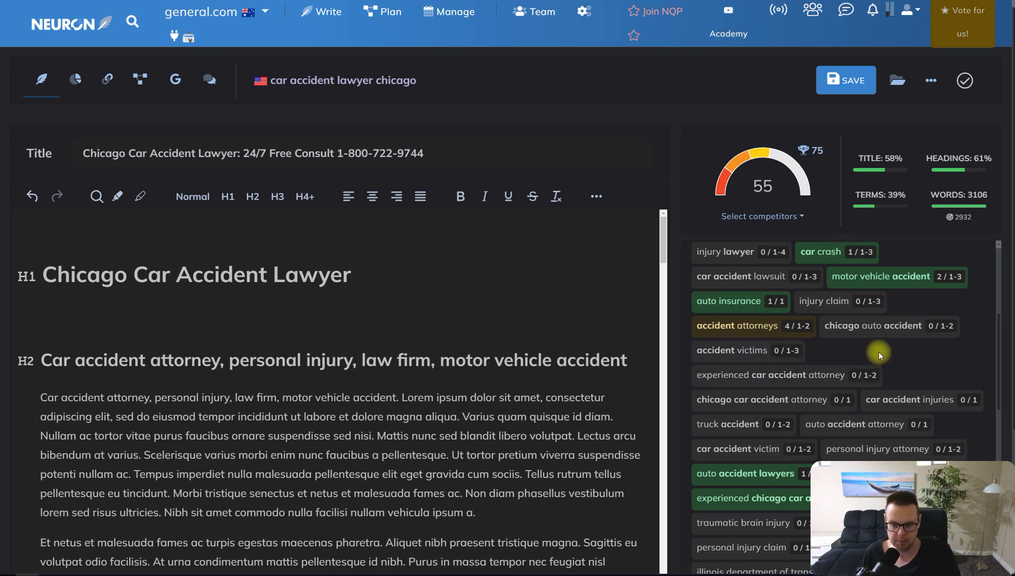
{"action": "scroll", "coordinate": [878, 351], "scroll_direction": "down", "scroll_amount": 1}
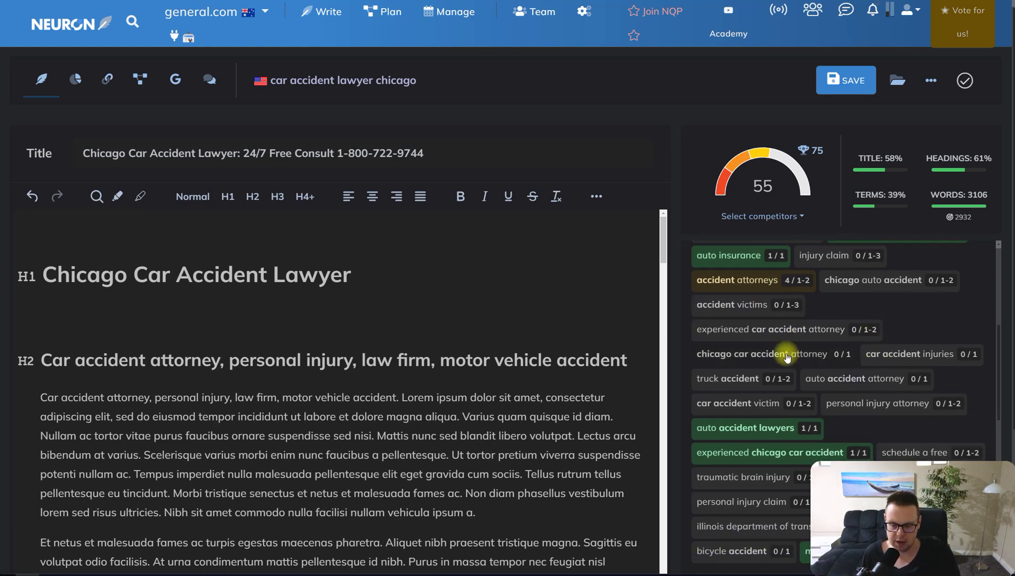
{"action": "scroll", "coordinate": [895, 324], "scroll_direction": "up", "scroll_amount": 1}
{"action": "scroll", "coordinate": [896, 323], "scroll_direction": "up", "scroll_amount": 3}
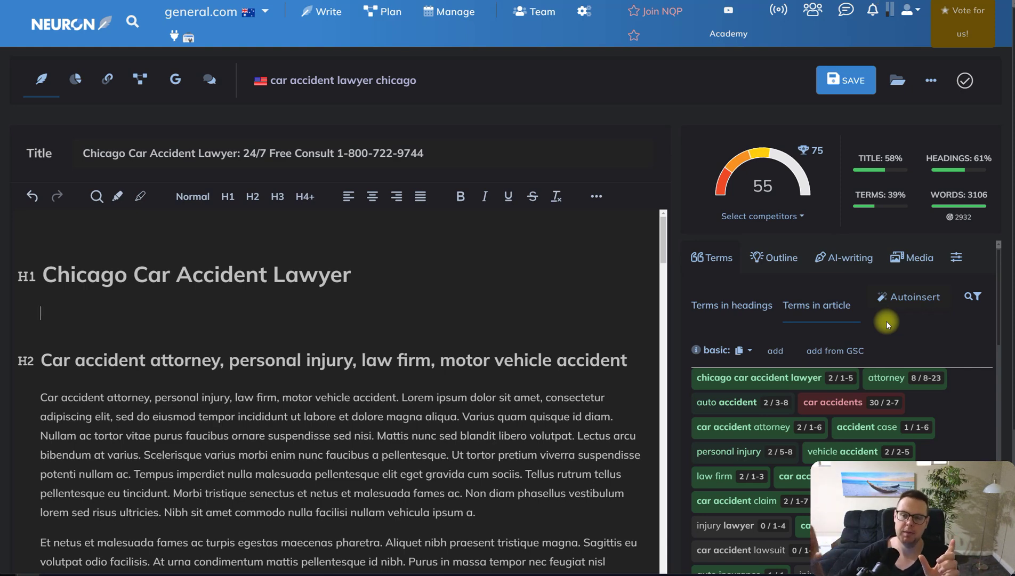
{"action": "scroll", "coordinate": [886, 321], "scroll_direction": "down", "scroll_amount": 4}
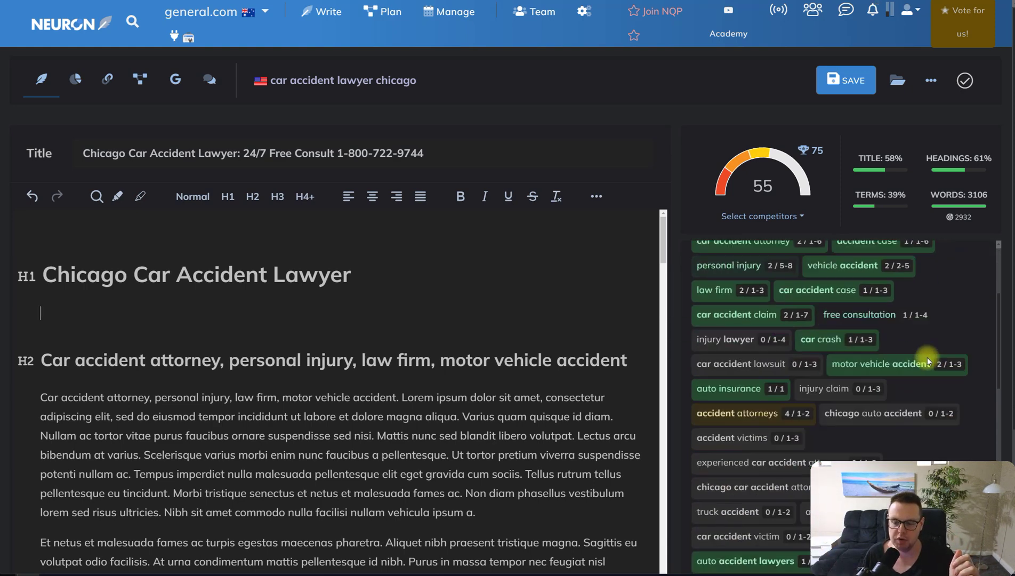
{"action": "scroll", "coordinate": [928, 398], "scroll_direction": "up", "scroll_amount": 5}
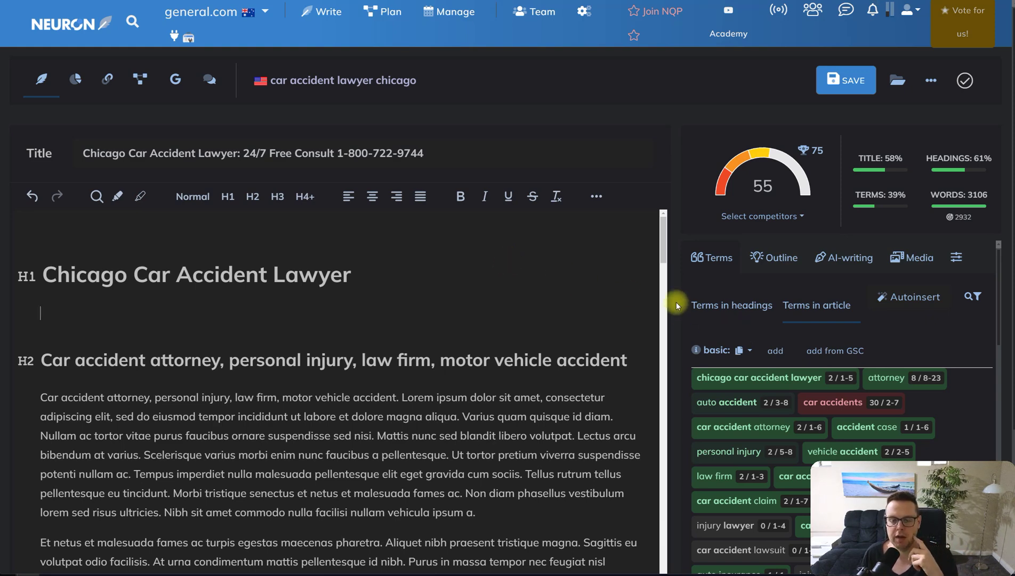
{"action": "scroll", "coordinate": [676, 302], "scroll_direction": "down", "scroll_amount": 3}
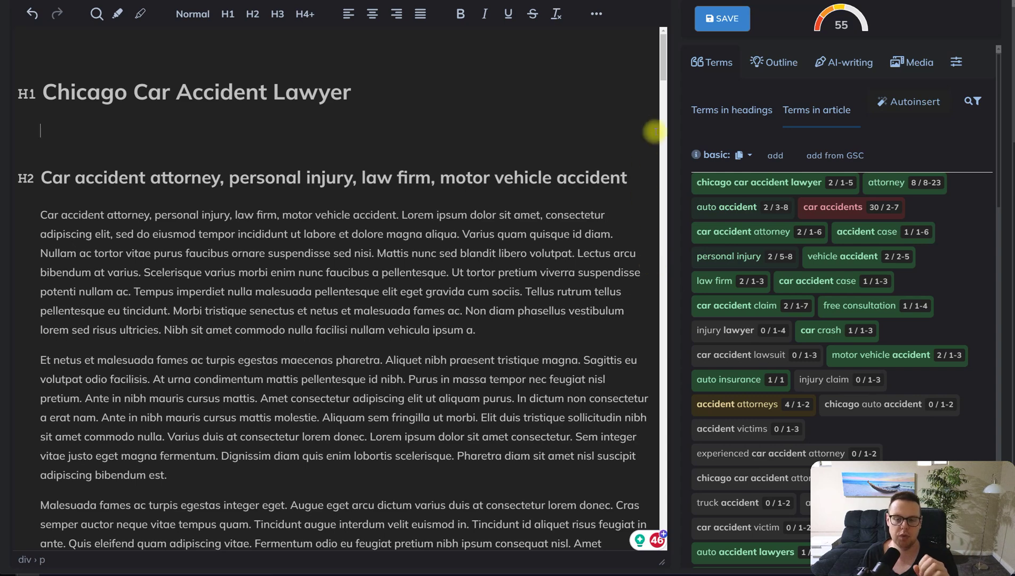
{"action": "scroll", "coordinate": [665, 63], "scroll_direction": "down", "scroll_amount": 2}
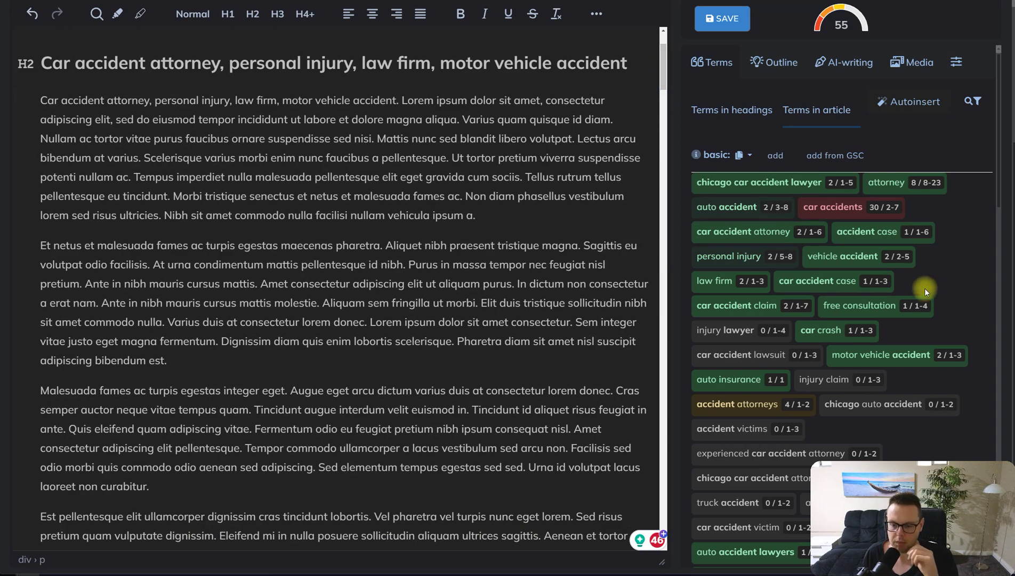
{"action": "scroll", "coordinate": [925, 289], "scroll_direction": "down", "scroll_amount": 2}
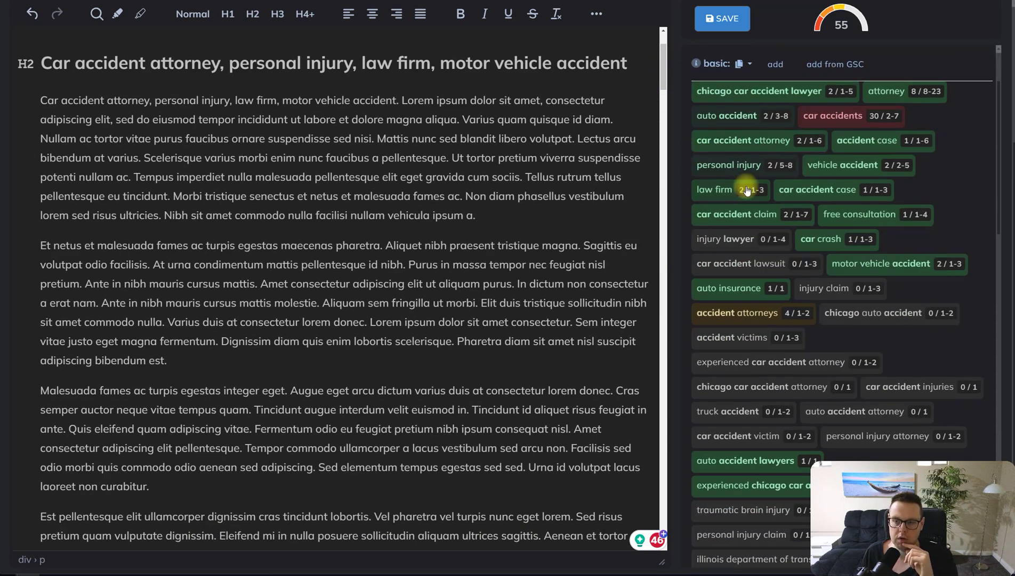
{"action": "scroll", "coordinate": [749, 178], "scroll_direction": "up", "scroll_amount": 5}
{"action": "scroll", "coordinate": [845, 137], "scroll_direction": "up", "scroll_amount": 2}
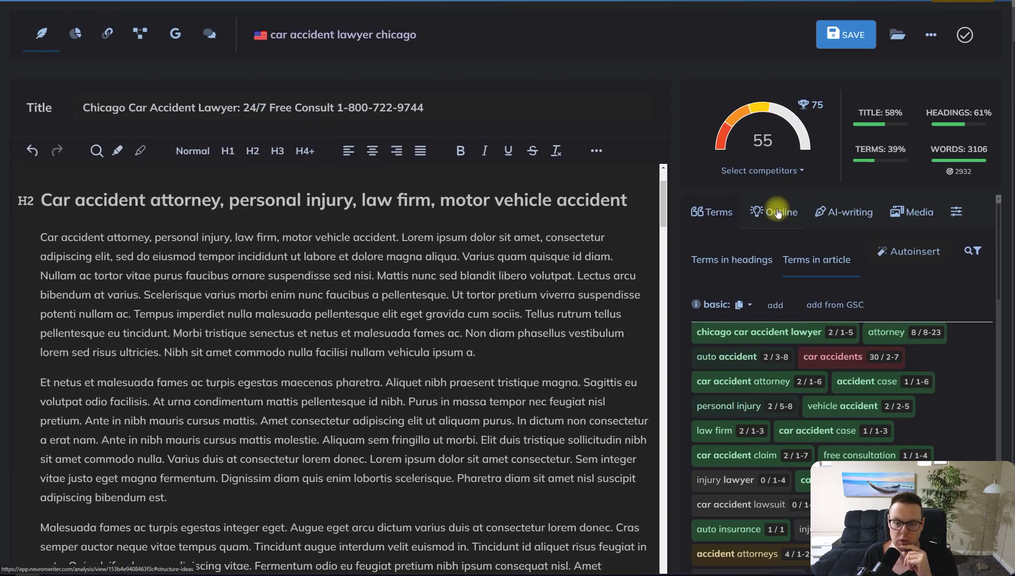
- Delete the blank line at the H1 with Backspace, then select the first paragraph's opening words
{"action": "scroll", "coordinate": [665, 192], "scroll_direction": "up", "scroll_amount": 2}
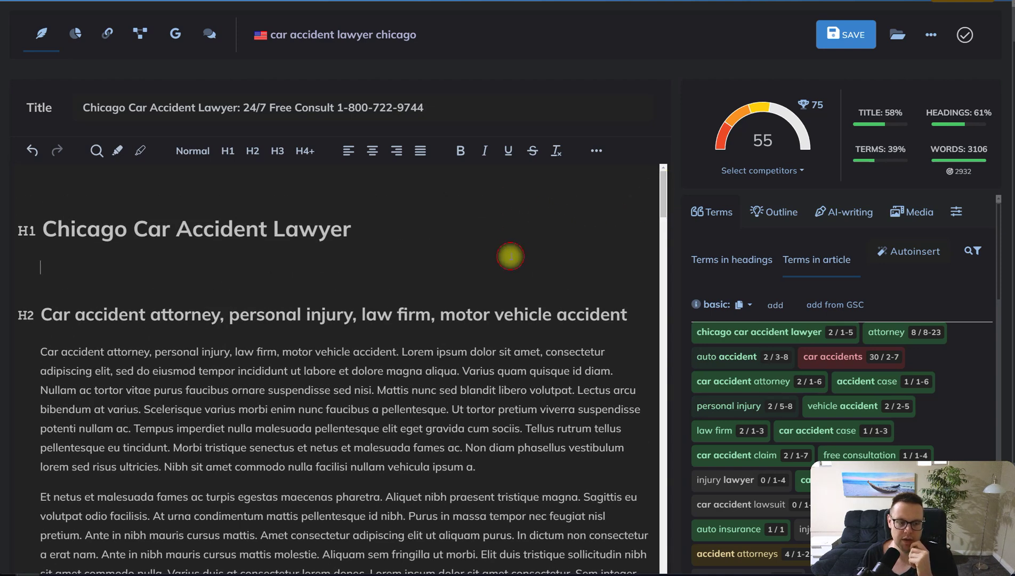
{"action": "left_click", "coordinate": [50, 223]}
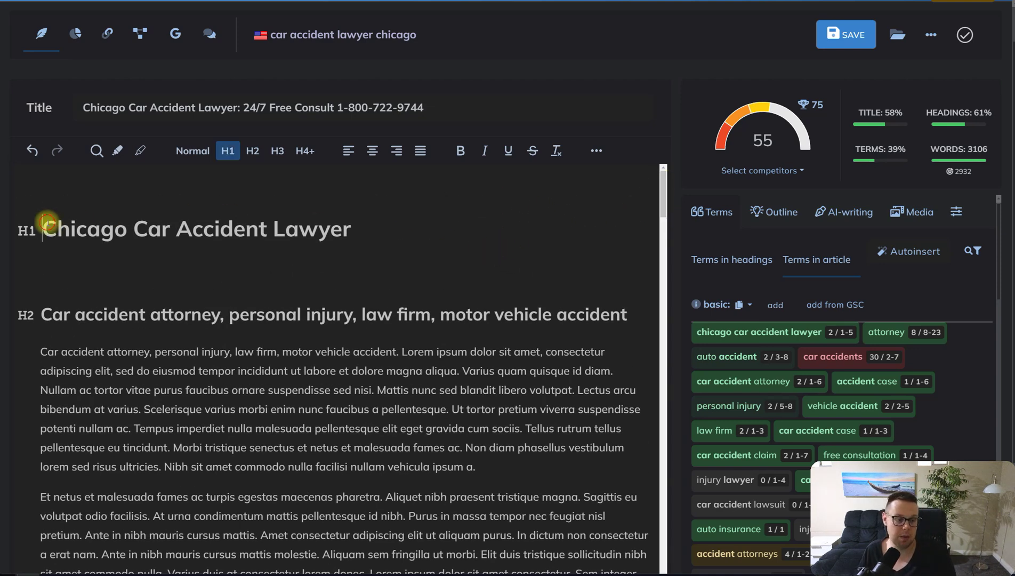
{"action": "key", "text": "BackSpace"}
{"action": "key", "text": "BackSpace"}
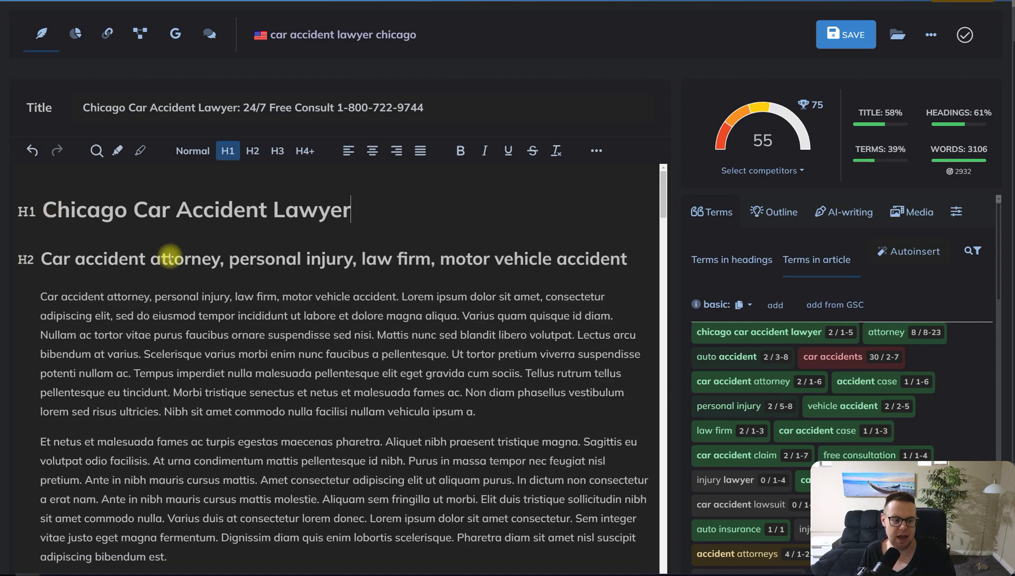
{"action": "scroll", "coordinate": [205, 261], "scroll_direction": "down", "scroll_amount": 3}
{"action": "scroll", "coordinate": [211, 260], "scroll_direction": "up", "scroll_amount": 3}
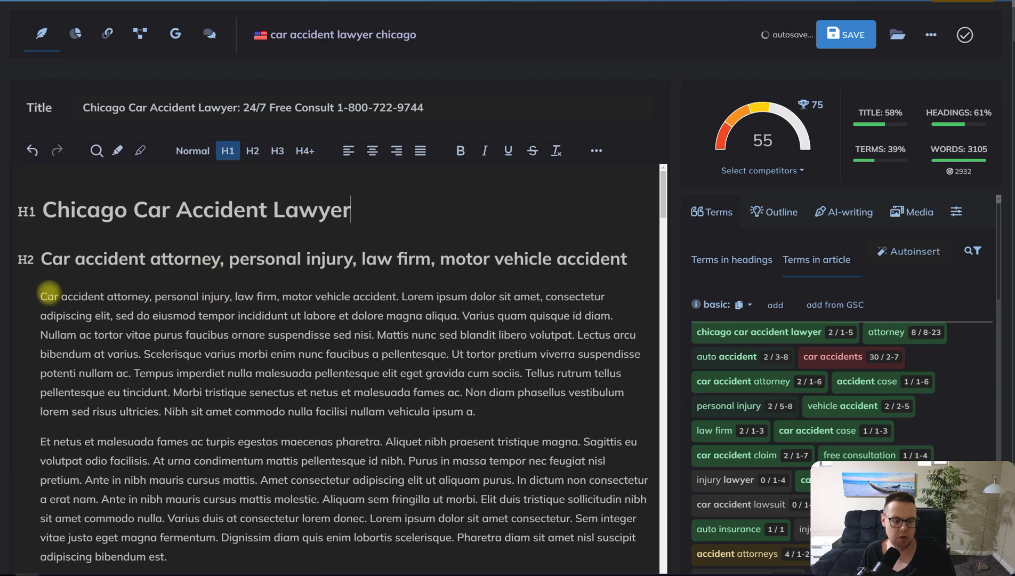
{"action": "left_click_drag", "start_coordinate": [41, 290], "coordinate": [613, 316]}
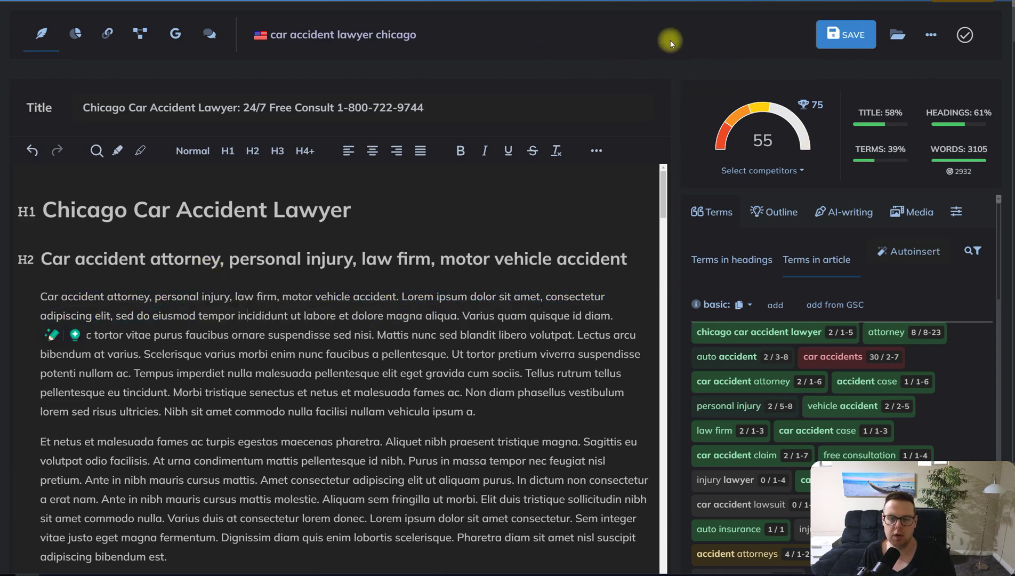